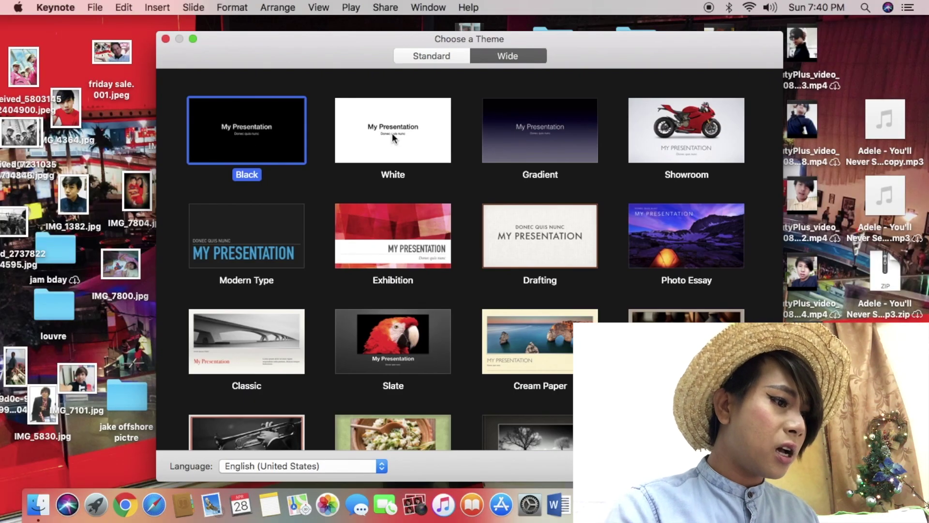
Create a new presentation with the Black theme after briefly trying White.
click(384, 136)
click(281, 139)
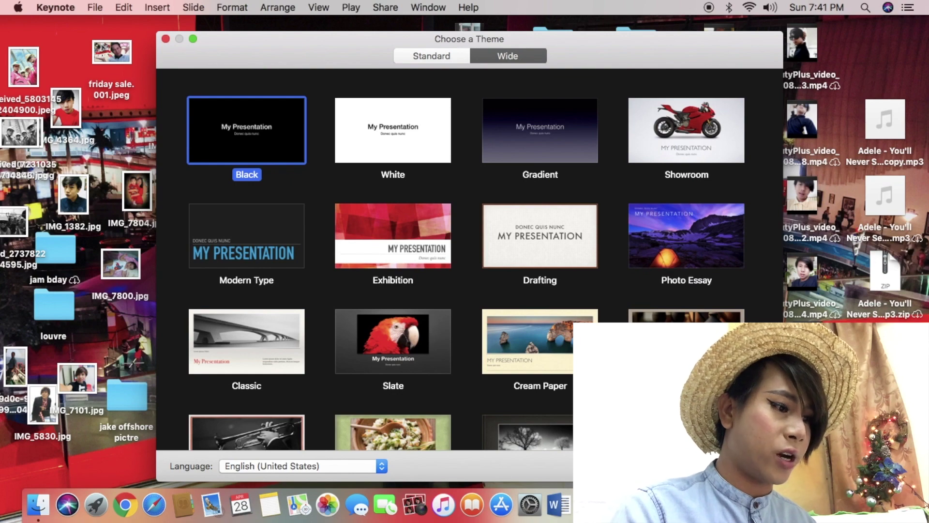
key(Return)
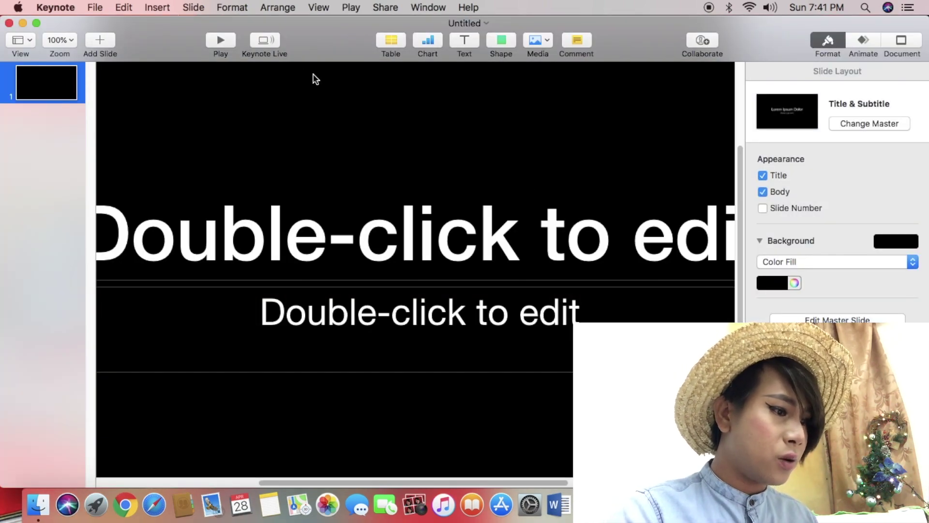
Delete the title and subtitle placeholder boxes from the slide.
click(357, 243)
key(Delete)
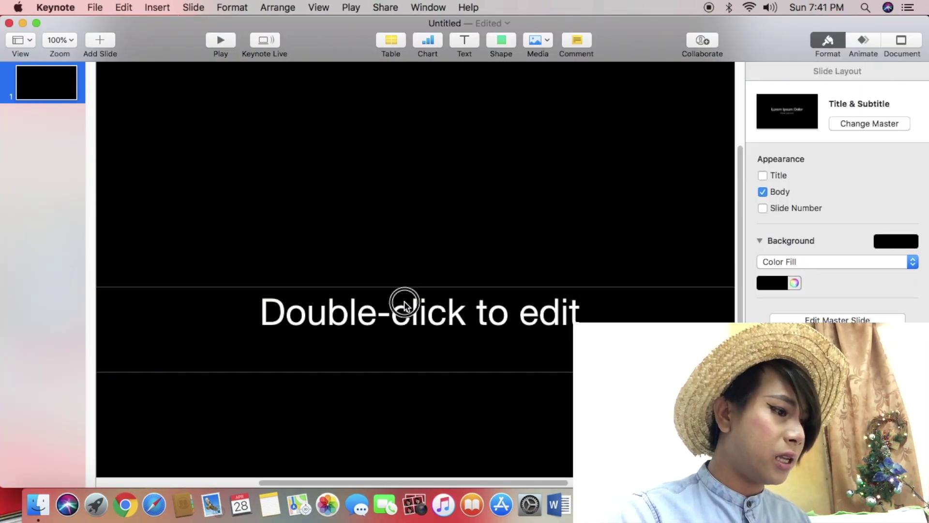
click(405, 301)
key(Delete)
Zoom the view to fit the whole slide in the window.
click(319, 8)
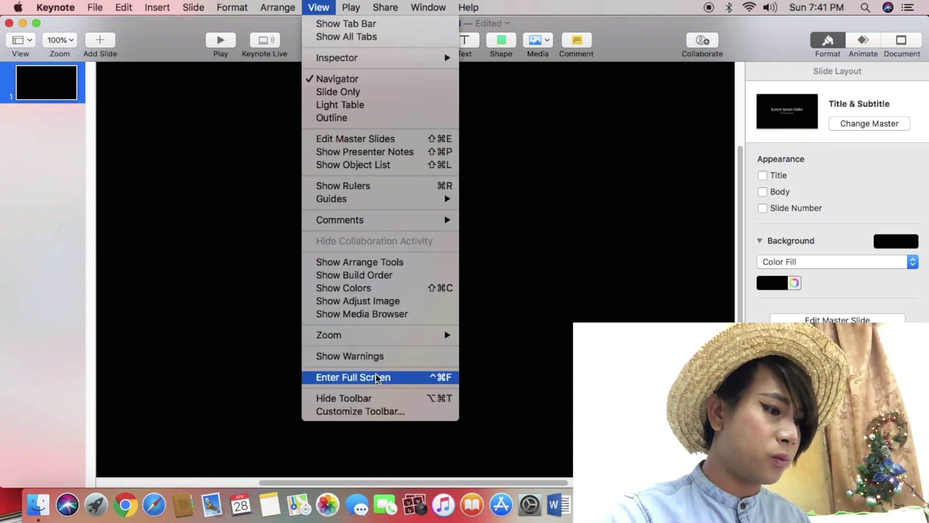
mouse_move(394, 336)
click(504, 430)
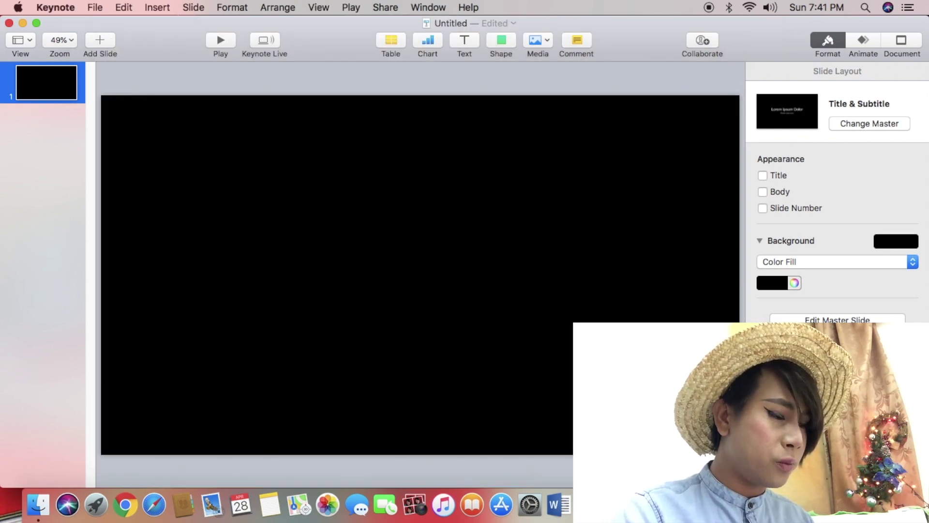
click(451, 298)
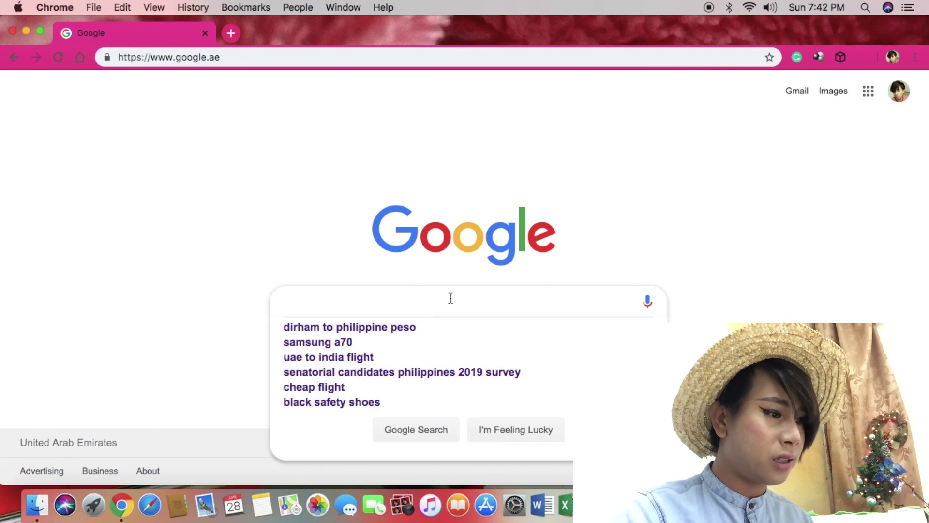
Search Google Images for 'hd background' and browse the image results.
text(hd back)
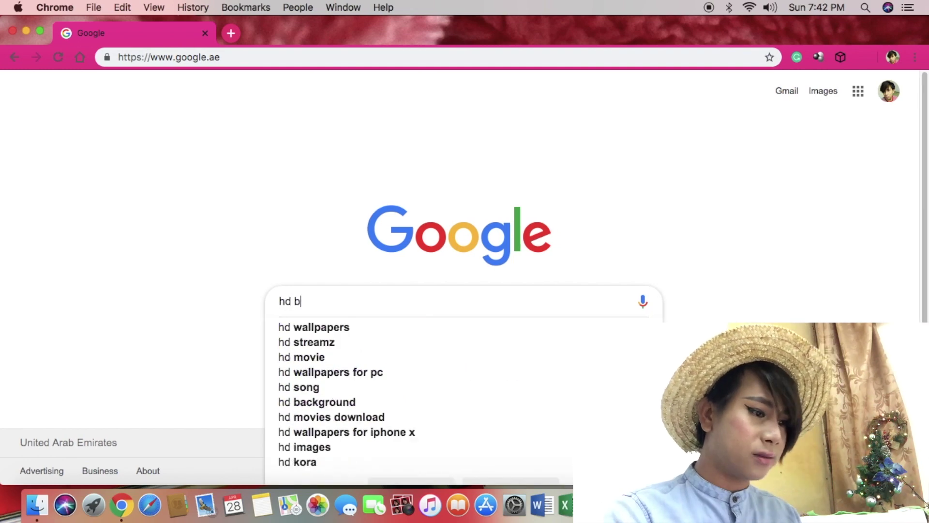
click(418, 328)
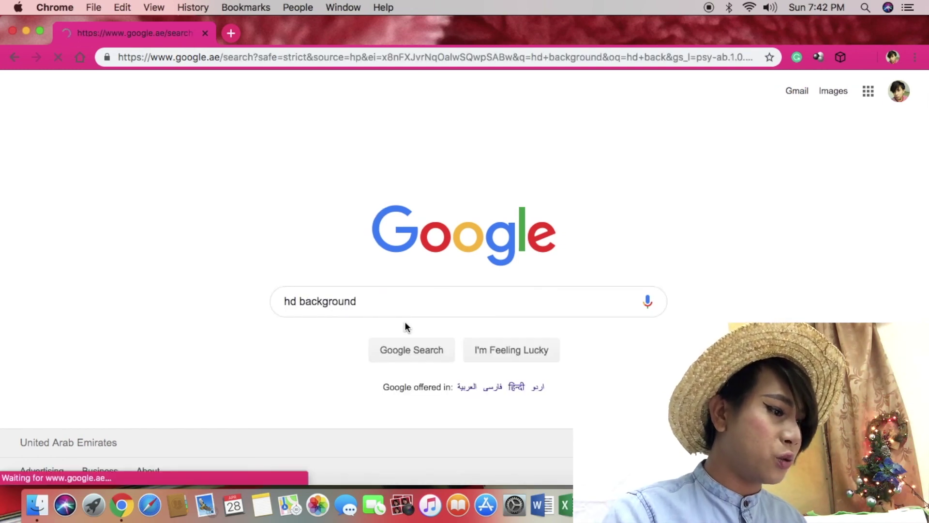
click(157, 140)
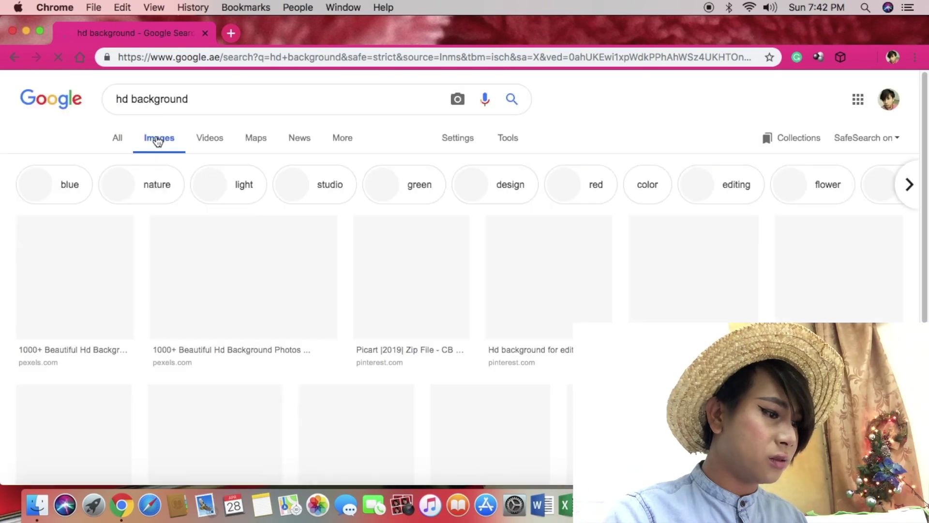
scroll(381, 311, down, 20)
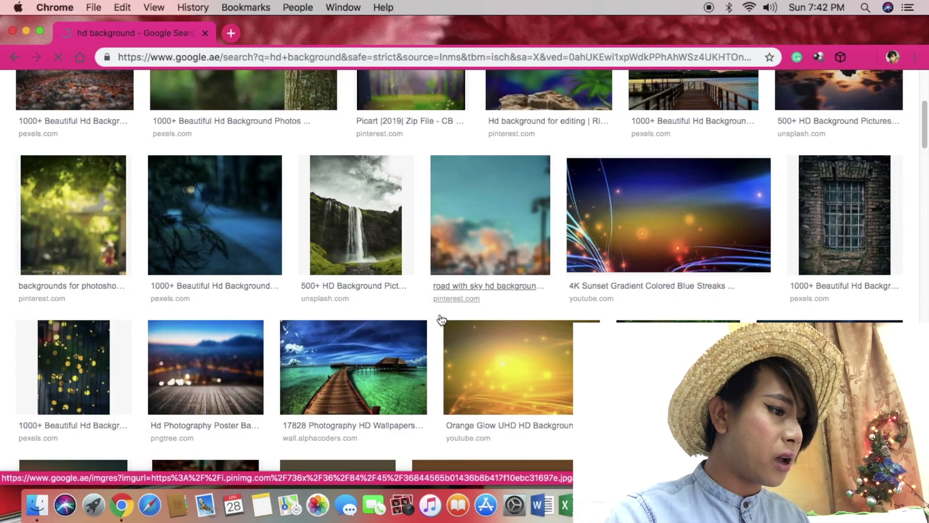
scroll(434, 315, down, 10)
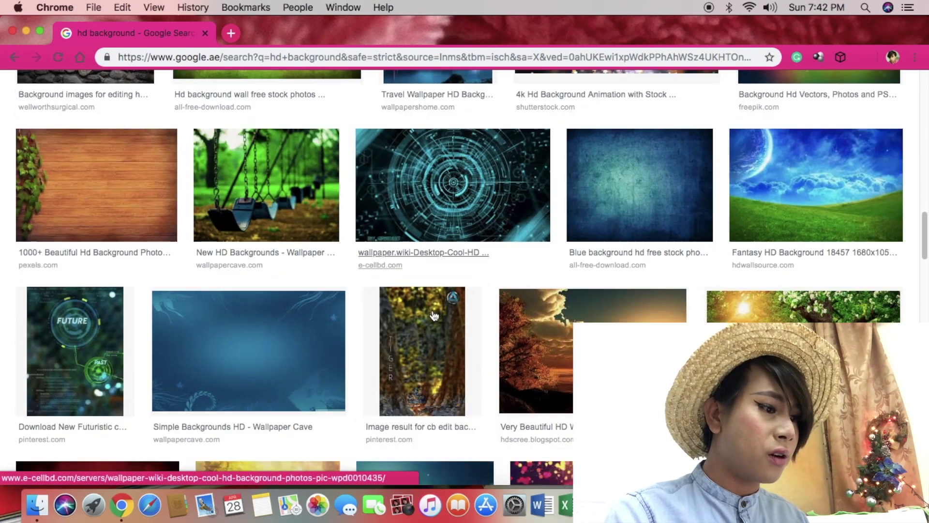
scroll(434, 311, down, 3)
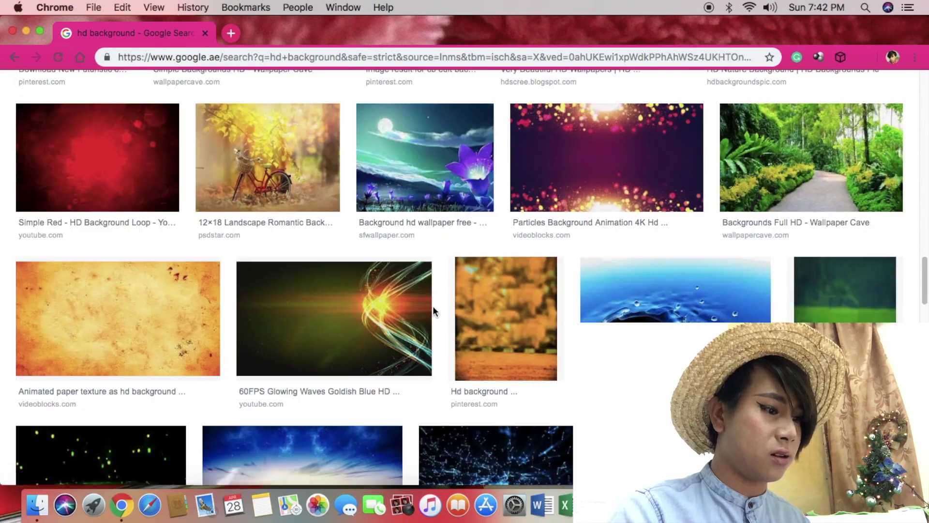
scroll(434, 310, up, 1)
Preview the Wedding Particles background and save the image as a PNG.
click(594, 211)
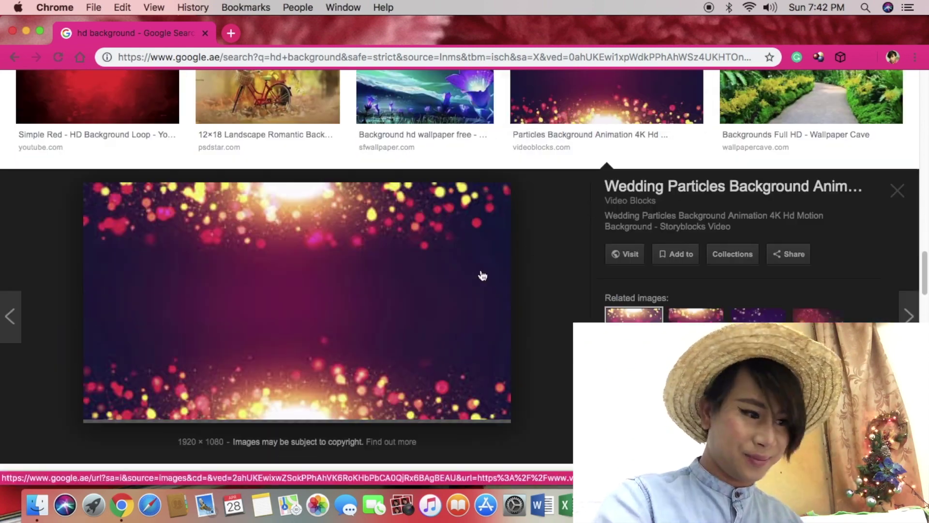
click(758, 339)
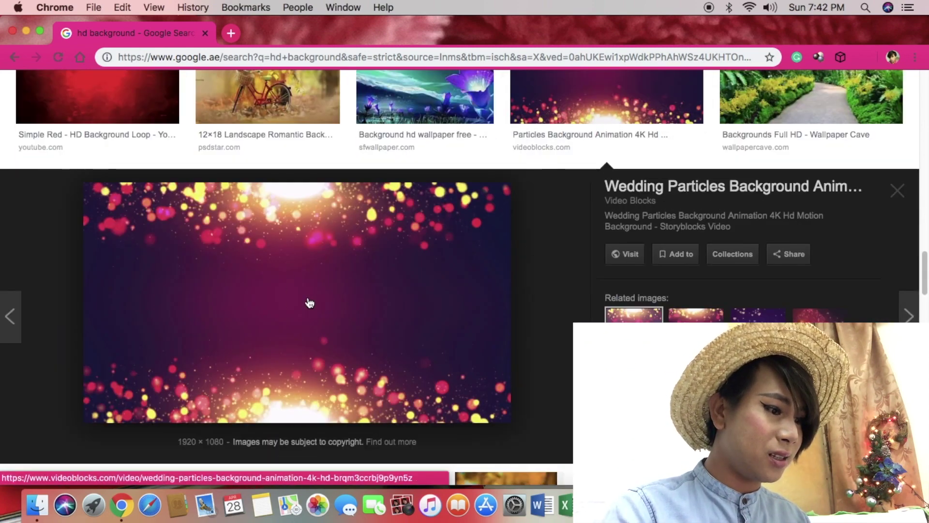
click(307, 303)
click(364, 34)
right_click(376, 269)
click(441, 370)
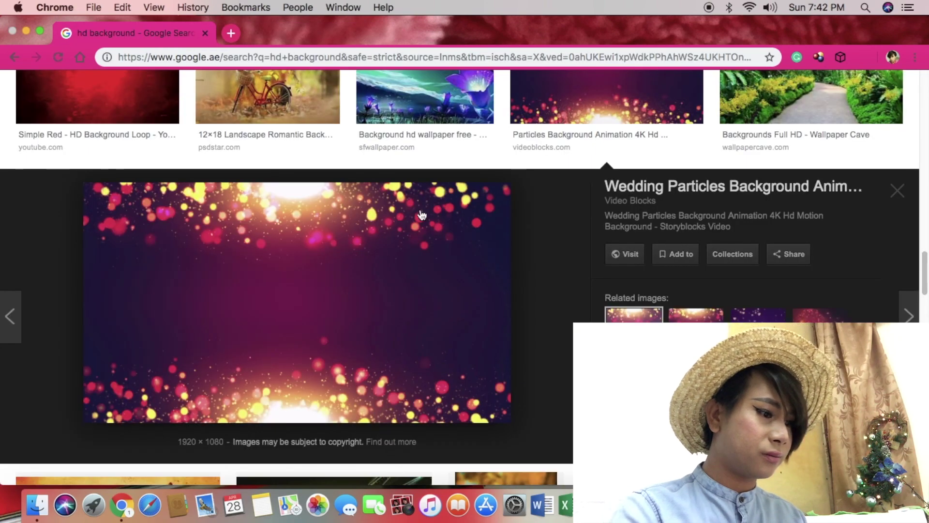
click(535, 193)
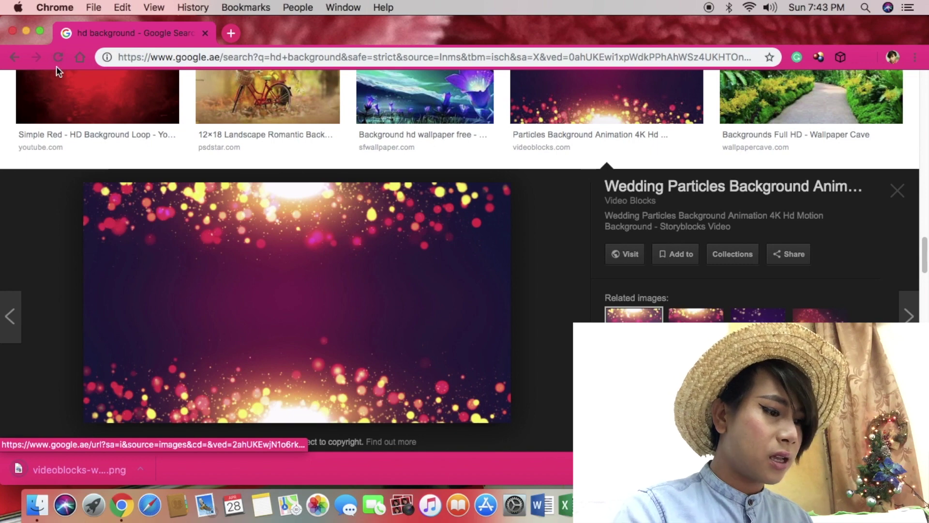
scroll(379, 242, down, 10)
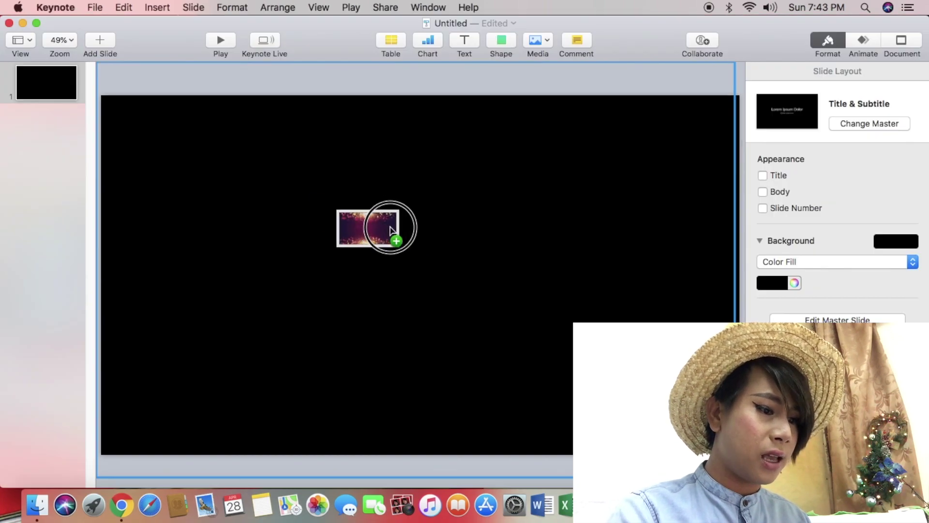
Drop the downloaded particles PNG onto the slide, then resize and reposition it.
drag(390, 226, 405, 230)
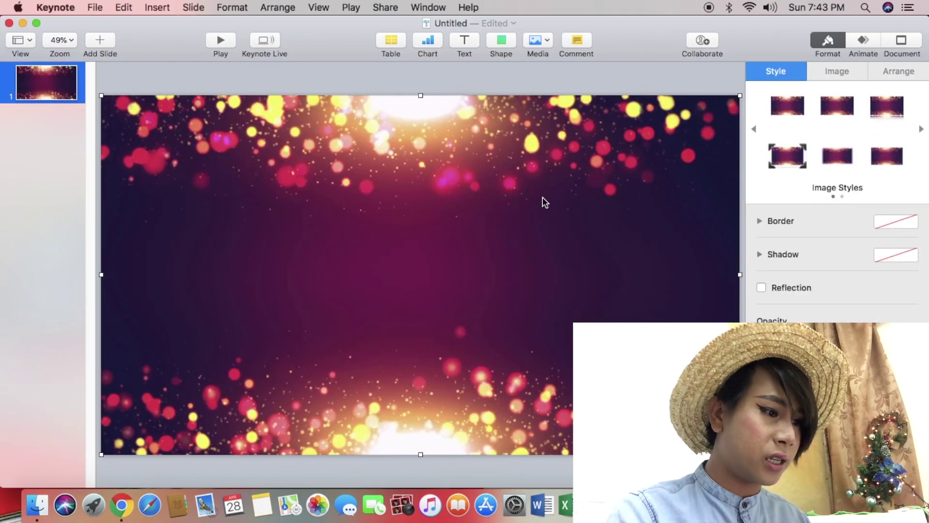
drag(420, 96, 425, 114)
drag(423, 269, 435, 286)
click(829, 72)
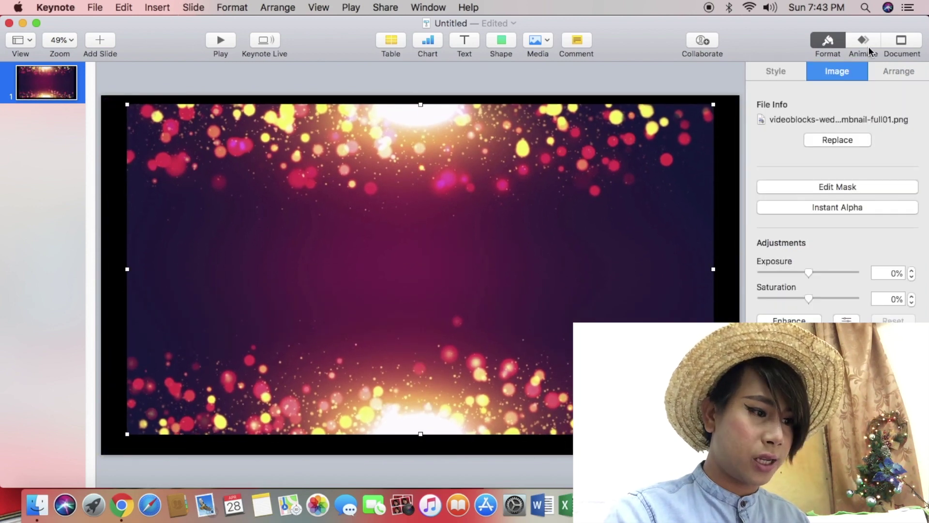
click(864, 43)
click(825, 48)
Use Instant Alpha to make the image's dark left and centre regions transparent.
click(830, 186)
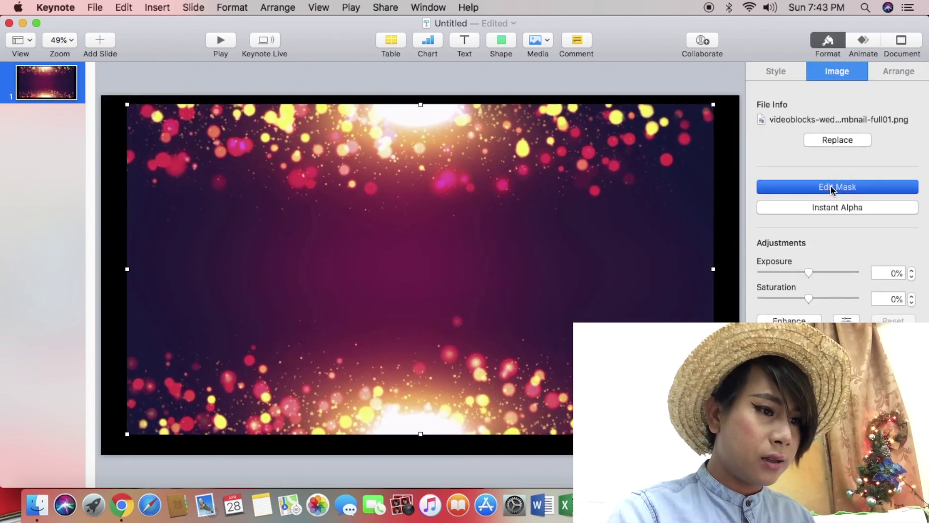
click(841, 208)
click(837, 208)
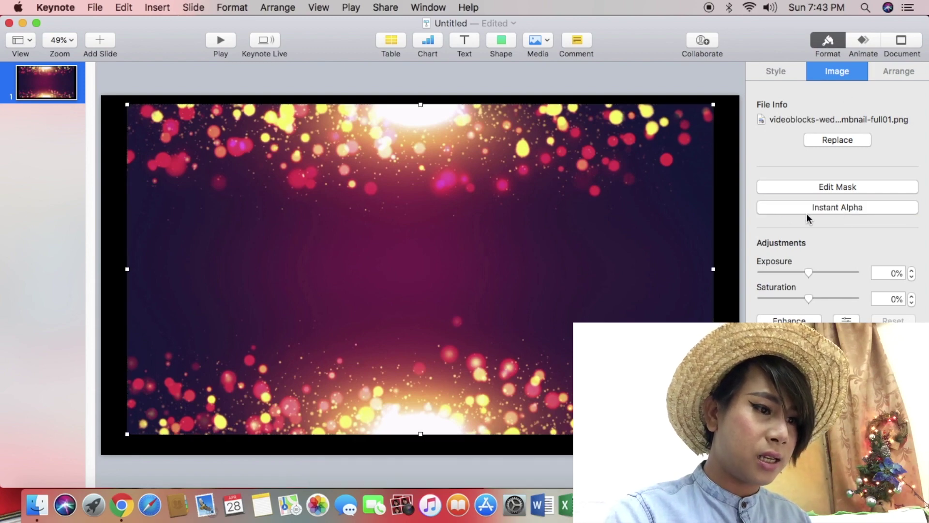
click(809, 207)
mouse_move(690, 241)
mouse_down()
mouse_move(670, 253)
mouse_move(465, 279)
mouse_move(657, 269)
mouse_move(701, 261)
mouse_move(695, 253)
mouse_up()
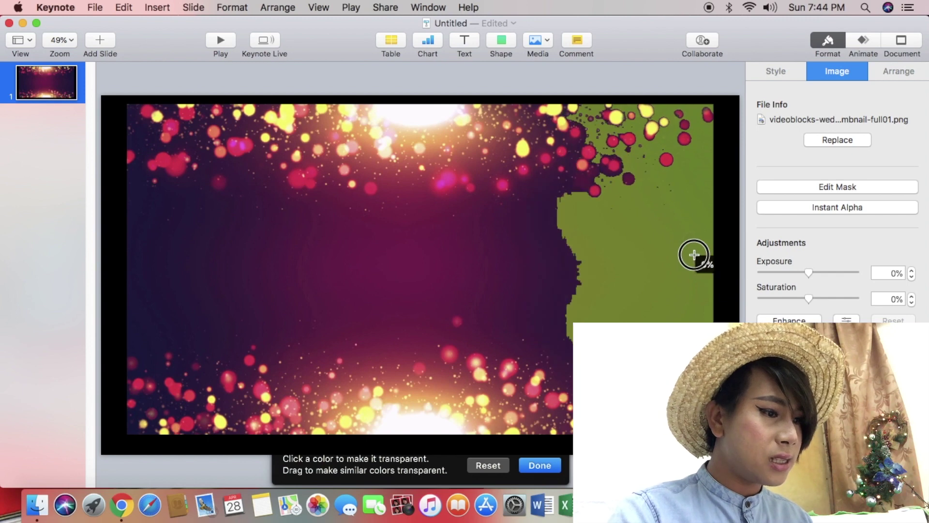
mouse_move(161, 290)
mouse_down()
mouse_move(162, 280)
mouse_move(177, 282)
mouse_up()
drag(415, 216, 416, 251)
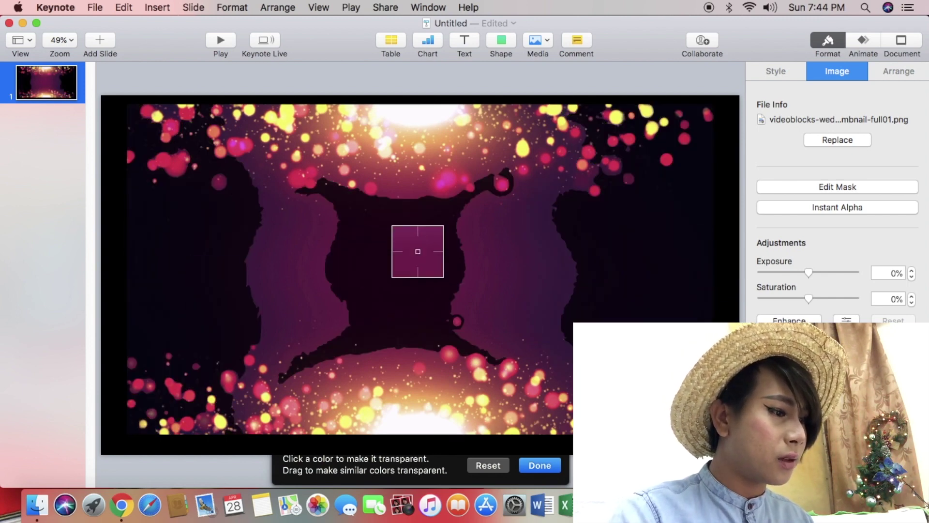
Clear the remaining dark areas around the glows, finish Instant Alpha, and enlarge the image.
drag(421, 362, 448, 392)
drag(373, 145, 484, 181)
mouse_move(516, 270)
mouse_down()
mouse_move(504, 279)
mouse_move(525, 274)
mouse_up()
drag(292, 269, 293, 268)
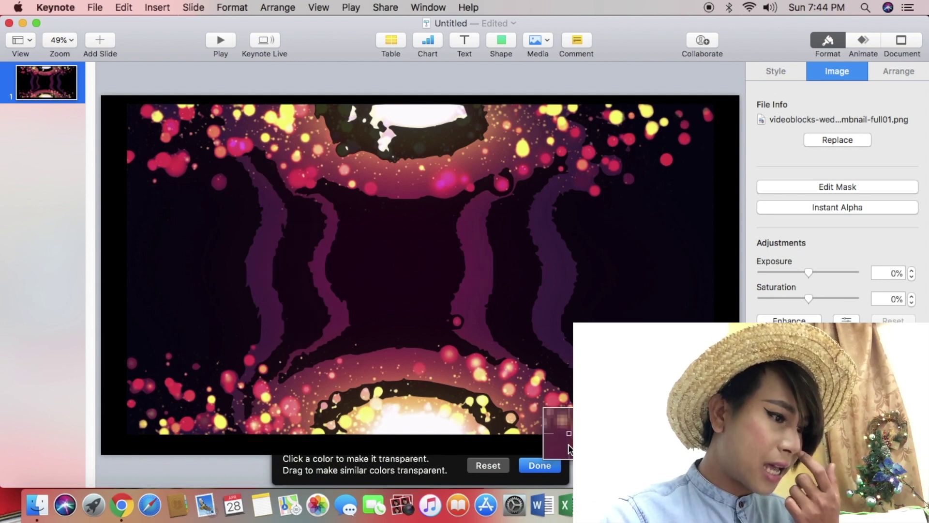
click(554, 463)
drag(713, 434, 741, 449)
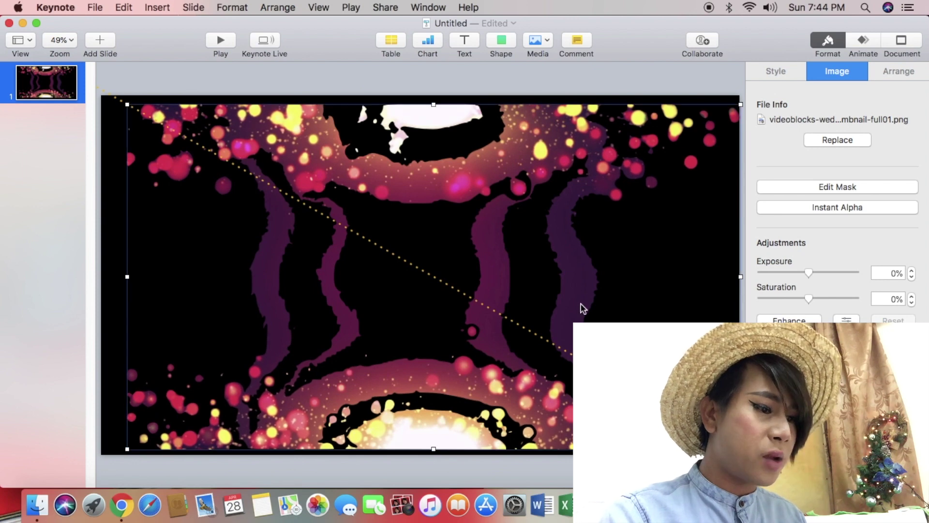
click(442, 239)
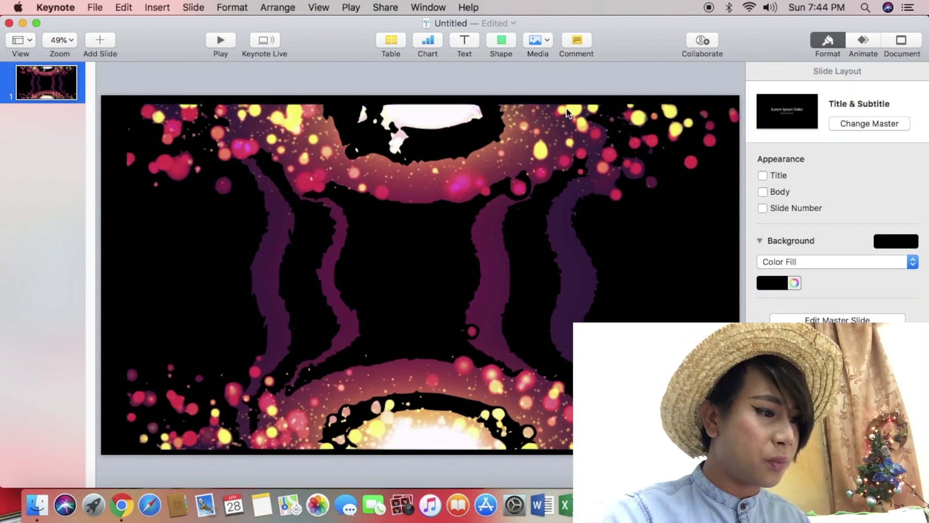
Resize and reposition the particles image so it fills the entire slide.
click(439, 381)
drag(130, 105, 168, 129)
drag(516, 231, 481, 217)
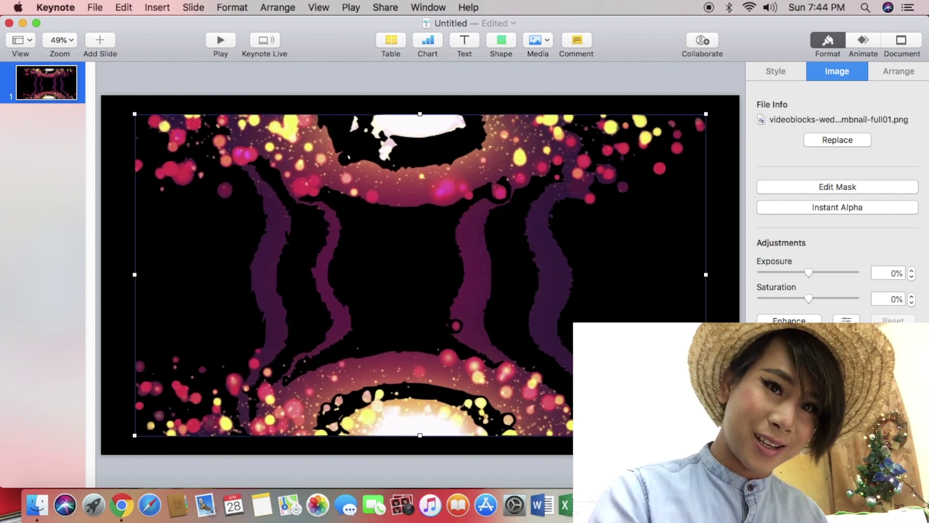
drag(706, 435, 733, 451)
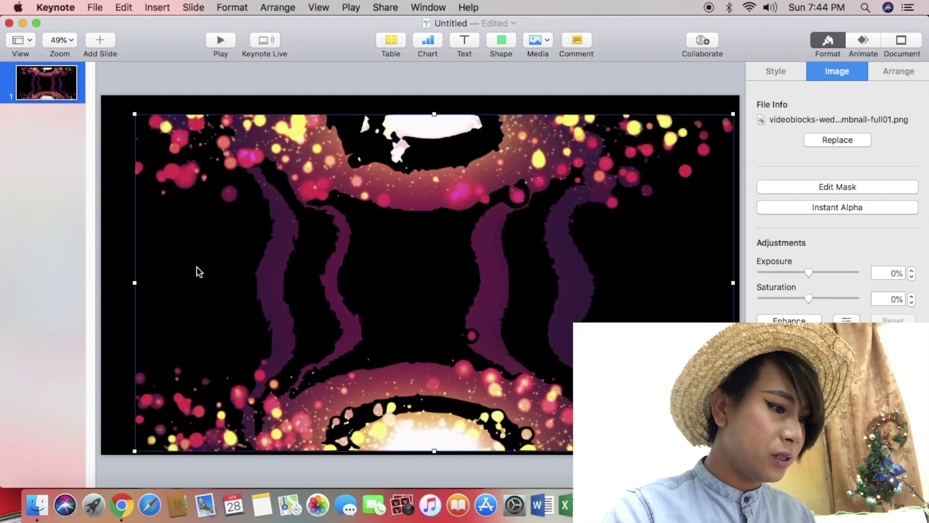
drag(135, 281, 108, 272)
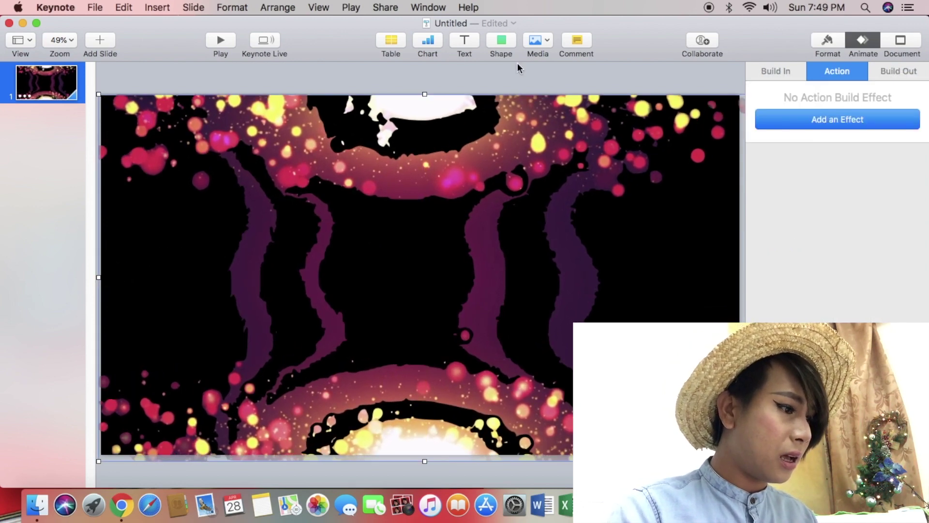
Add a text box widened across the slide and select its IAM MARBEL JHON text.
click(465, 46)
drag(429, 273, 183, 274)
drag(556, 275, 657, 274)
drag(183, 274, 141, 274)
drag(652, 277, 686, 276)
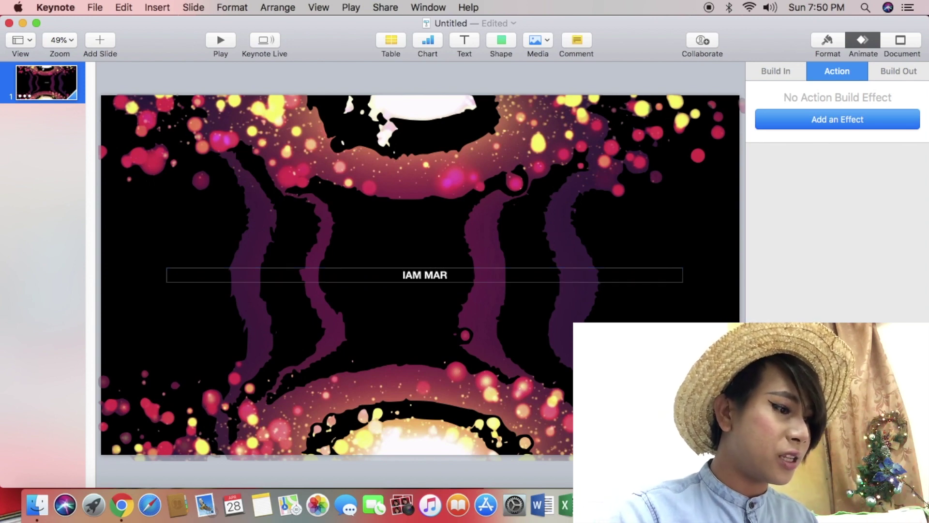
drag(485, 275, 361, 273)
Raise the title's font size step by step to 200 pt.
click(828, 43)
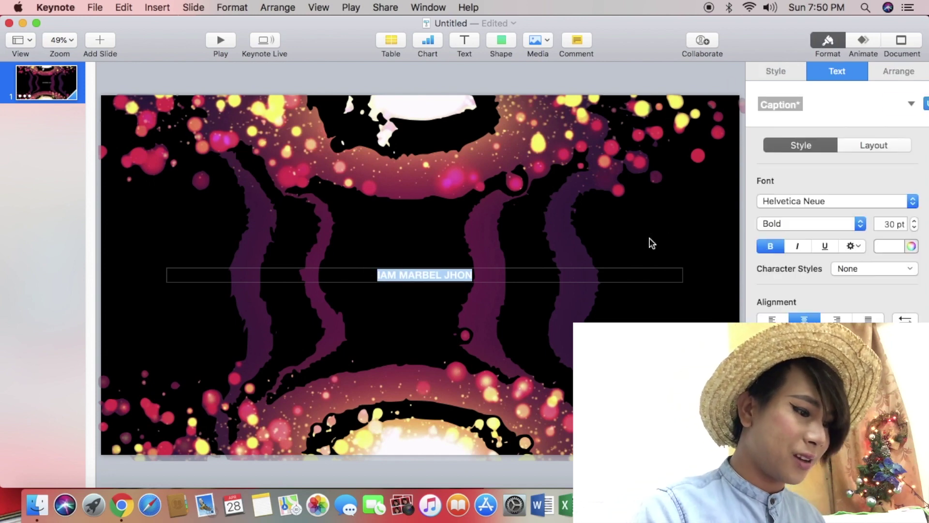
click(915, 221)
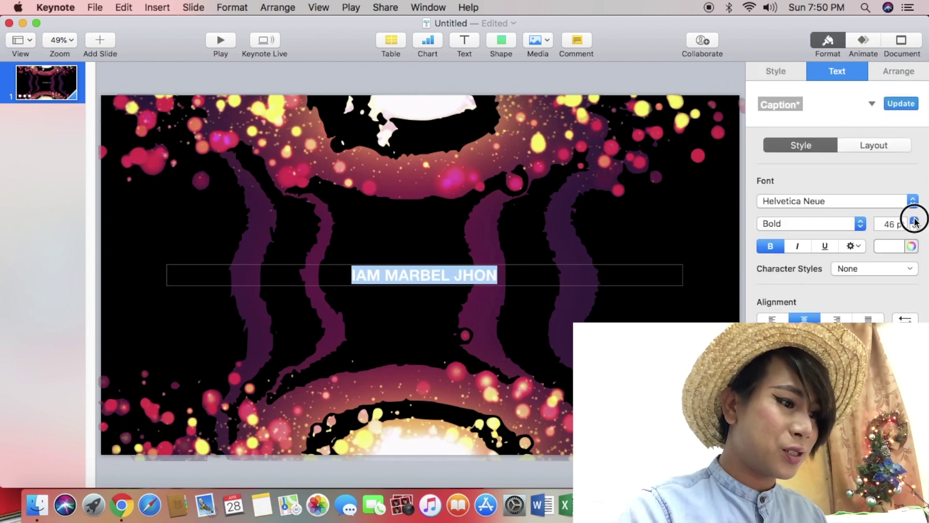
click(915, 222)
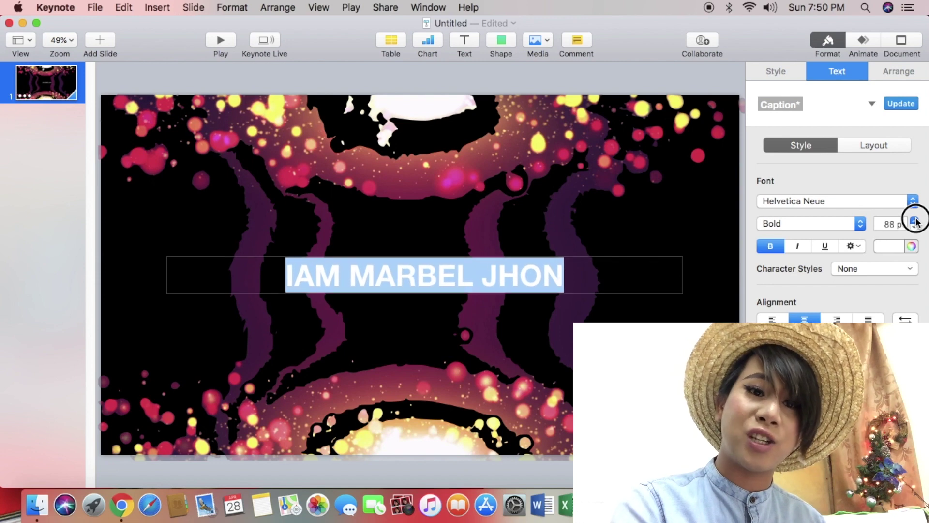
click(915, 221)
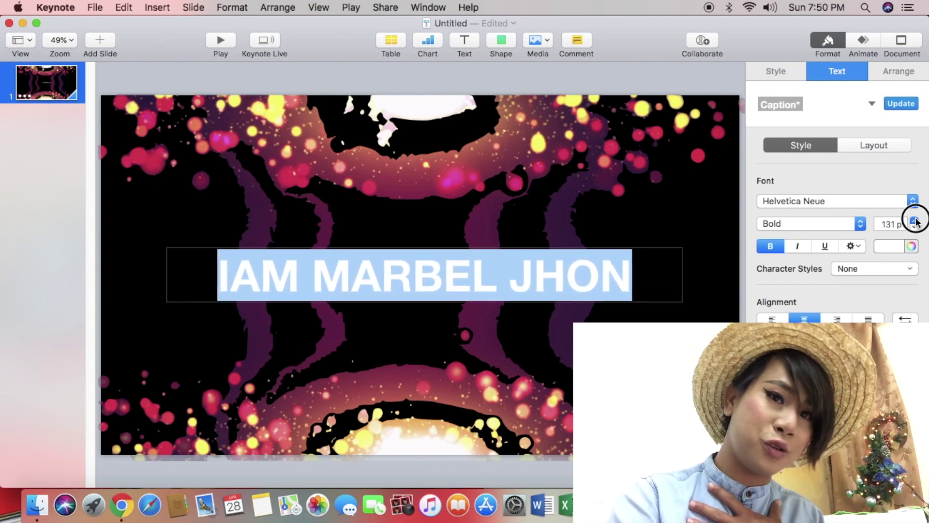
click(915, 221)
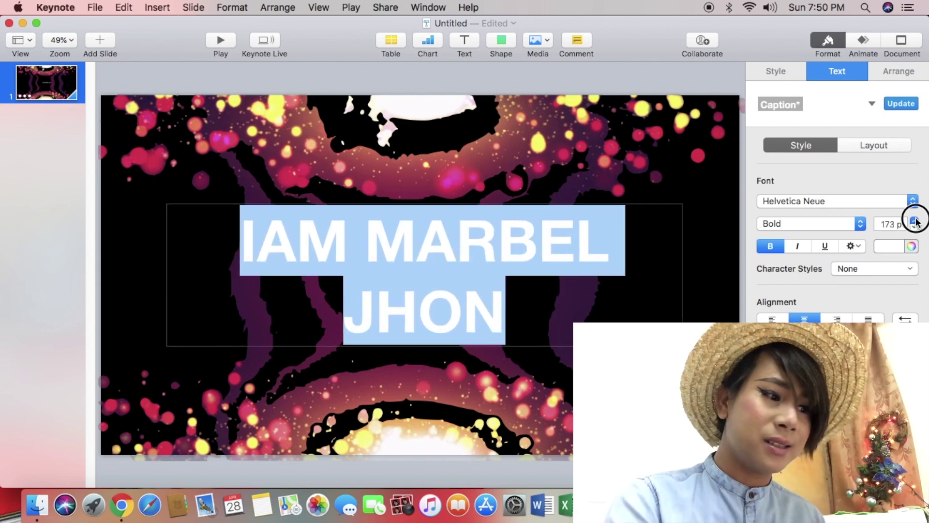
click(915, 223)
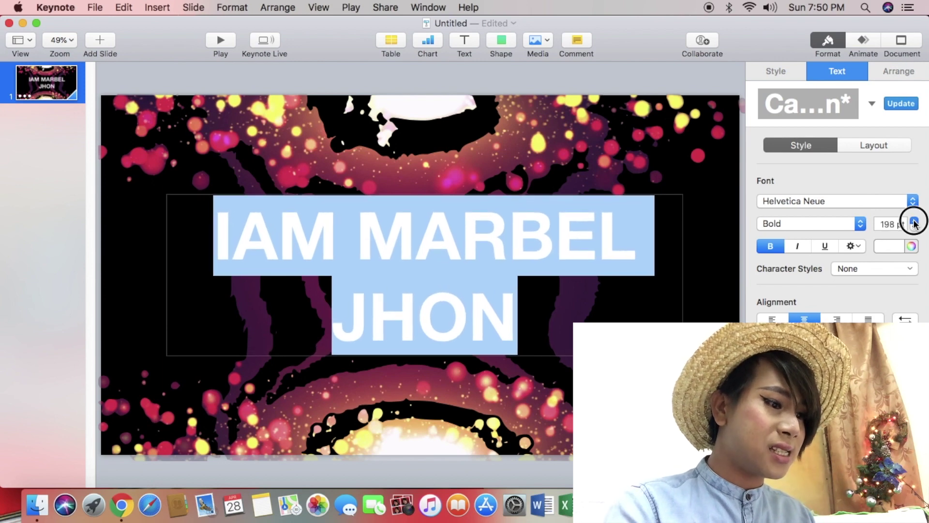
Stretch the title box outward on both sides so the name fits on one line.
click(681, 274)
click(680, 276)
drag(682, 275, 736, 272)
drag(166, 274, 92, 270)
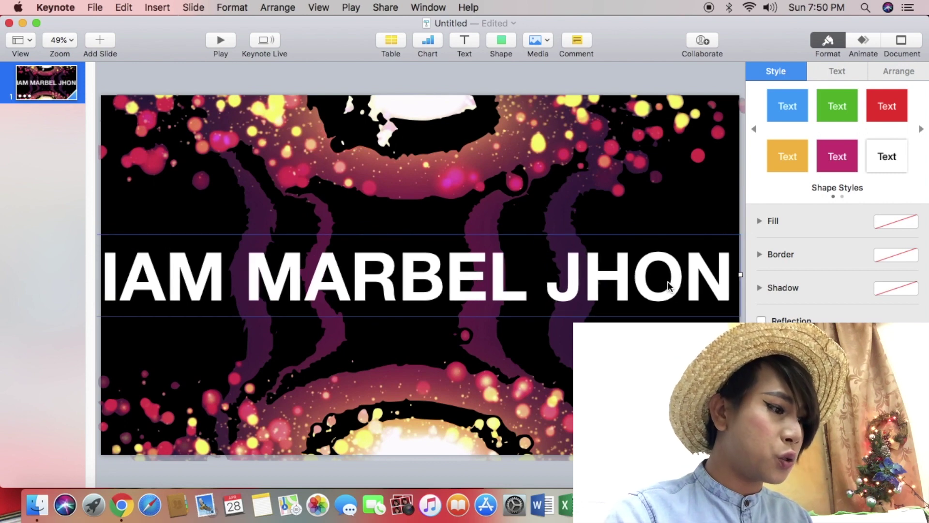
click(543, 277)
Change the title font to C.A. Gatintas after briefly trying "Call Me", (Maybe)?
key(super+a)
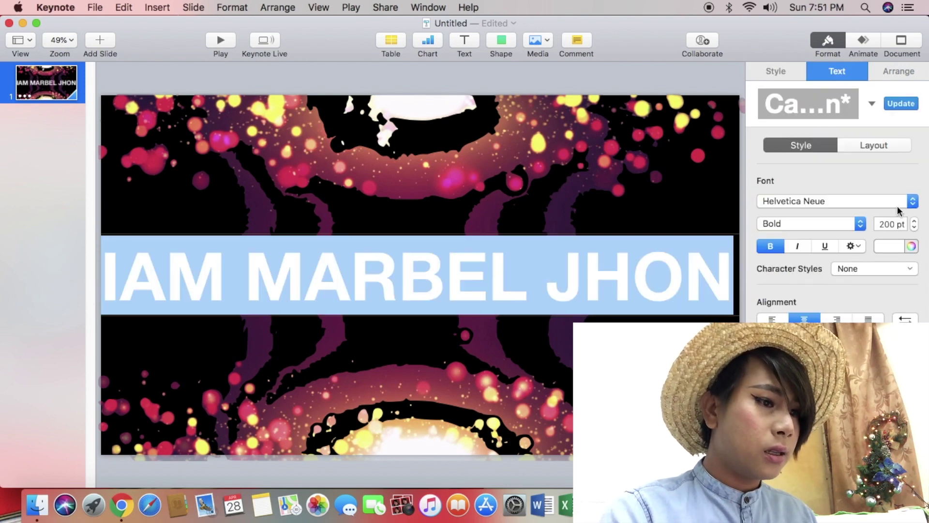
click(918, 201)
scroll(815, 99, up, 15)
click(805, 69)
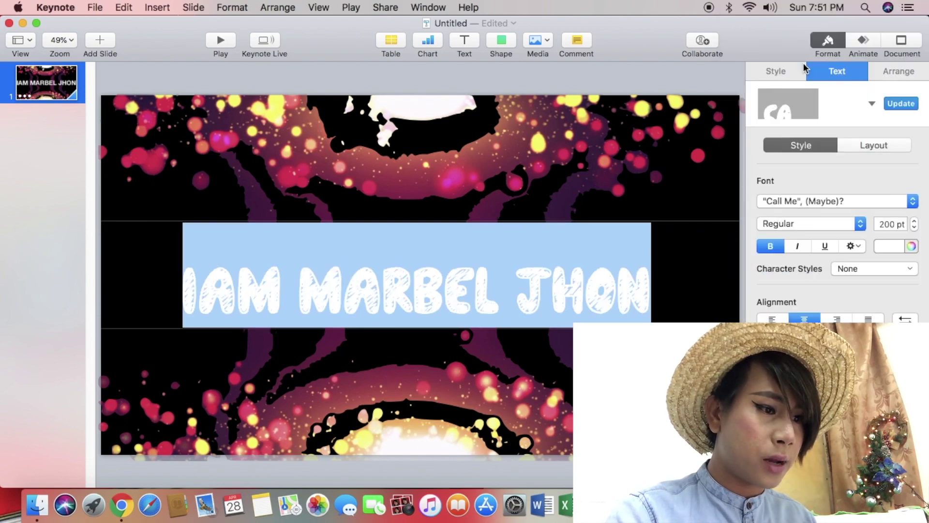
click(882, 206)
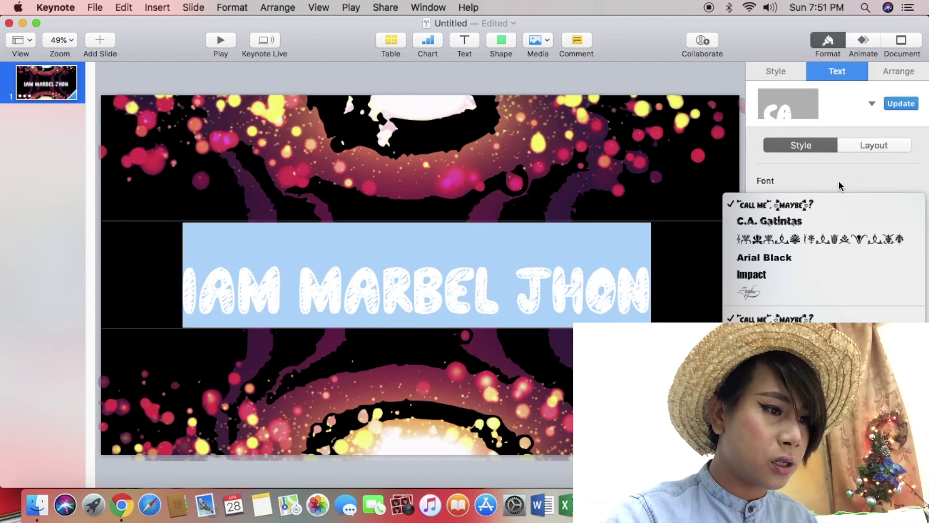
click(806, 226)
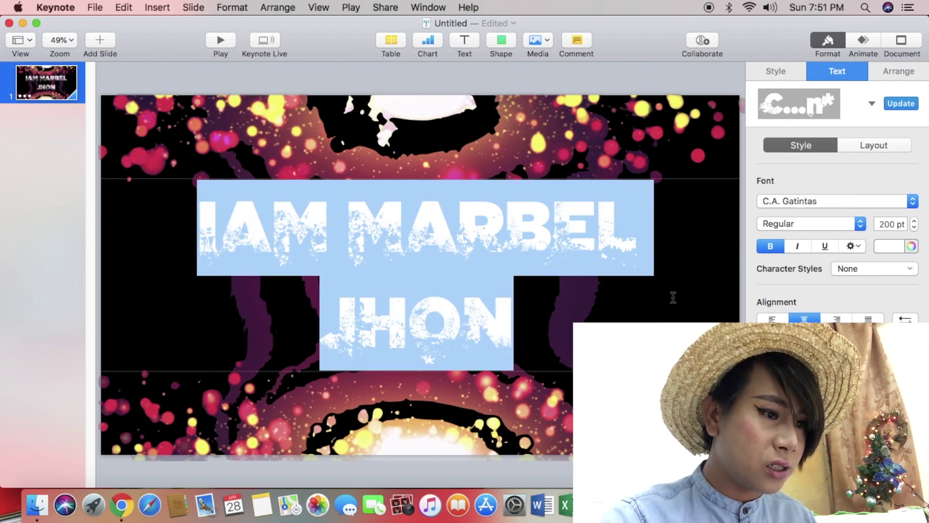
Reduce the title size to about 172 pt so it fits one line.
click(914, 227)
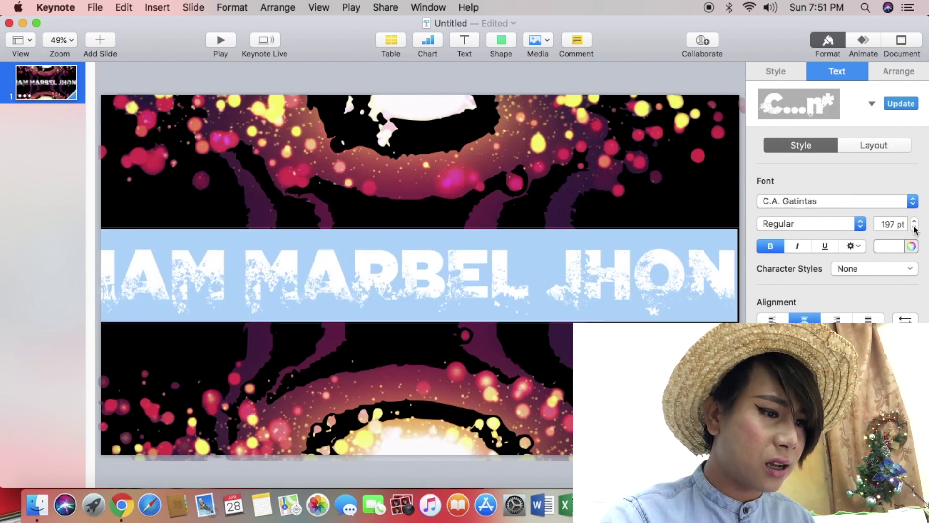
click(914, 227)
click(914, 227)
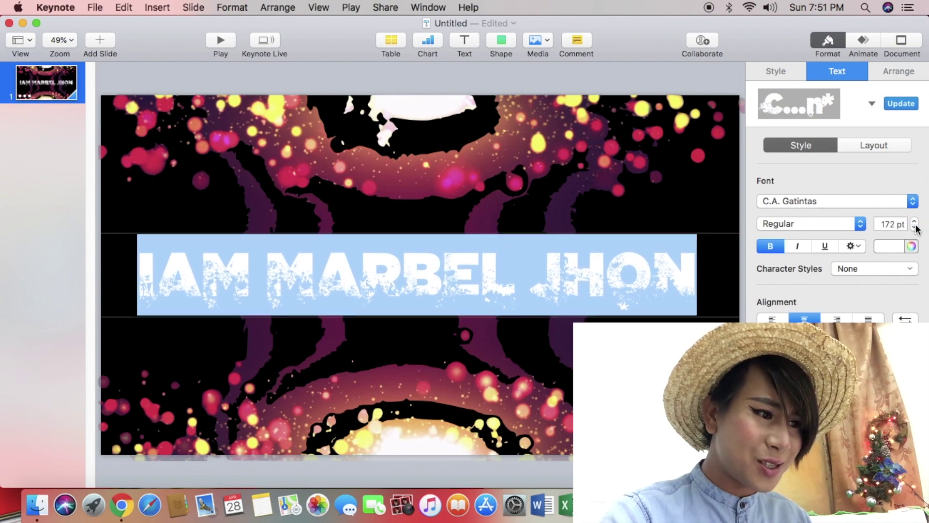
click(692, 202)
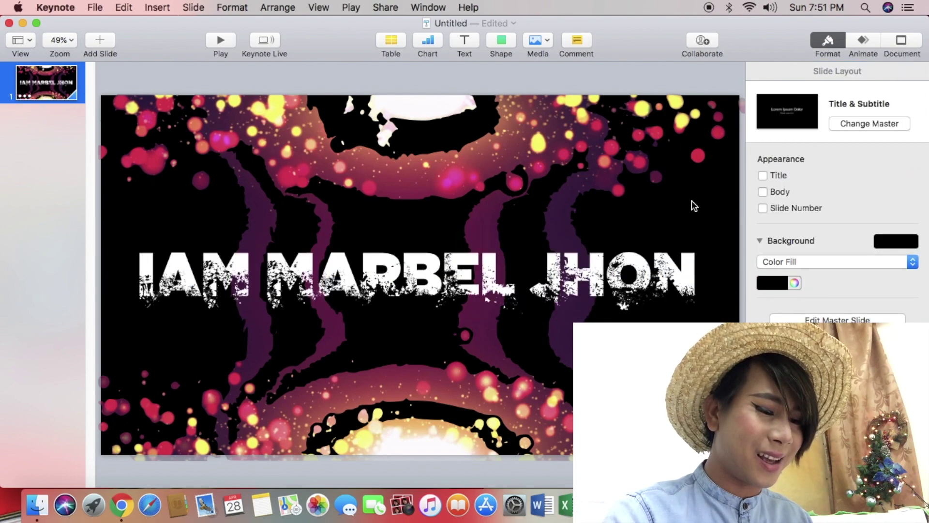
click(622, 274)
Apply a Pop action effect (0.50 s, 120% scale) to the IAM MARBEL JHON title.
click(863, 41)
click(837, 71)
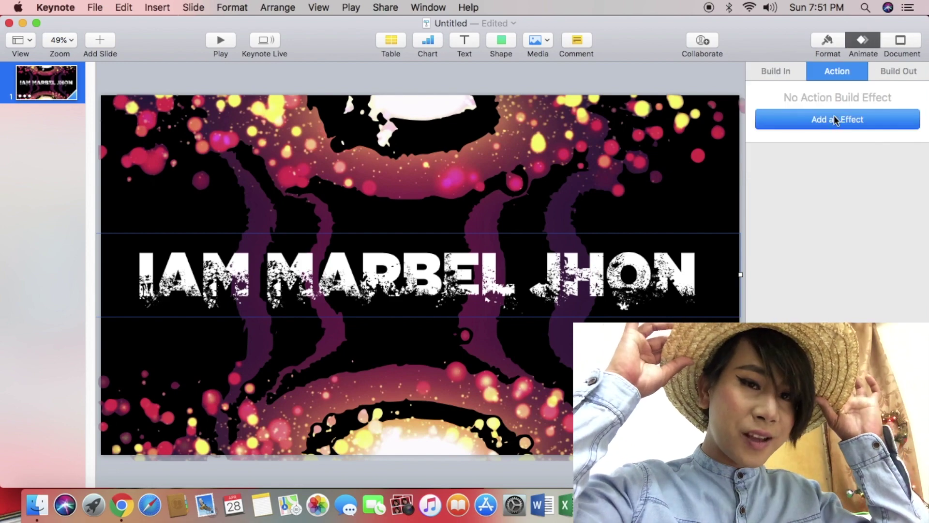
click(828, 121)
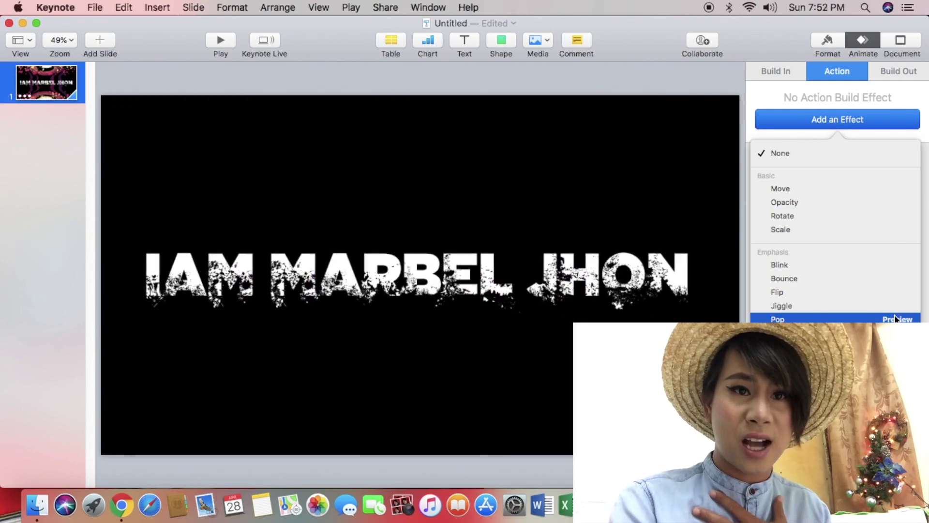
click(787, 319)
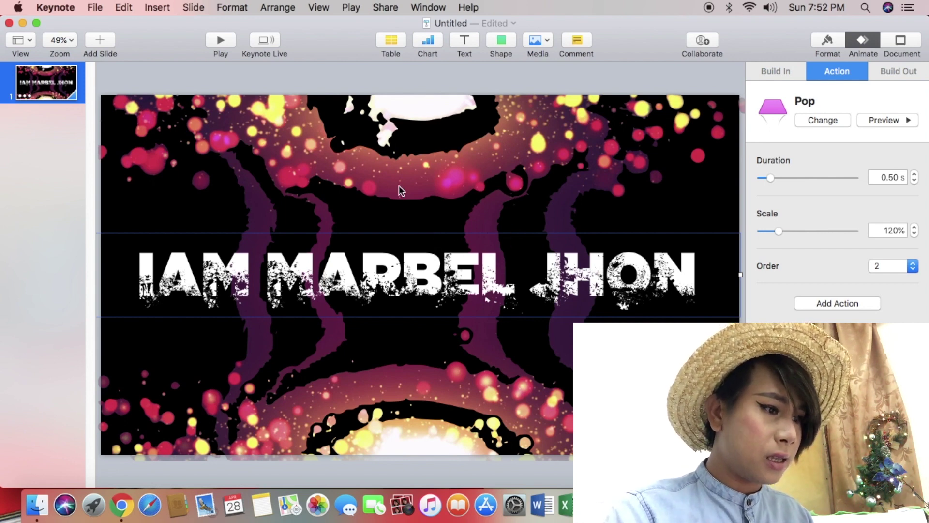
click(401, 201)
Export a 1080p movie named INTRO ME with 1-second slide and build timings.
click(98, 9)
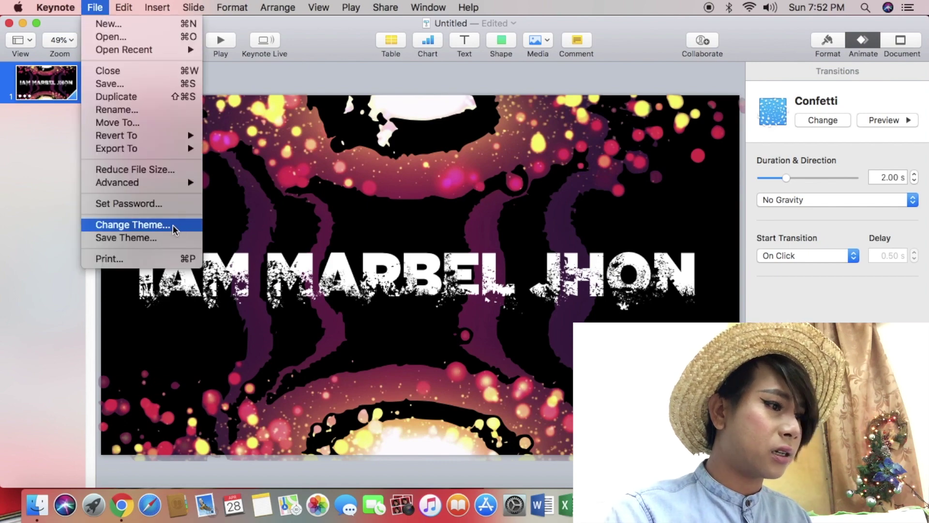
mouse_move(135, 148)
click(228, 174)
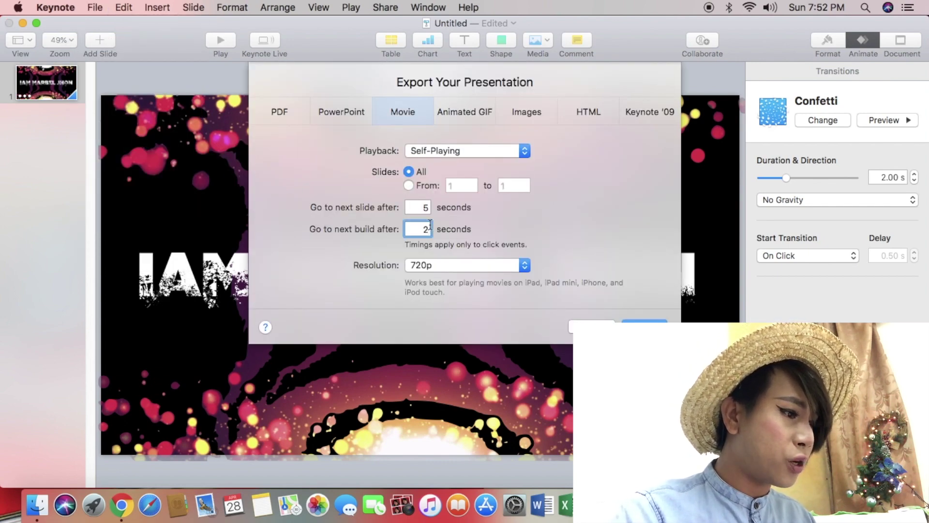
click(429, 207)
key(BackSpace)
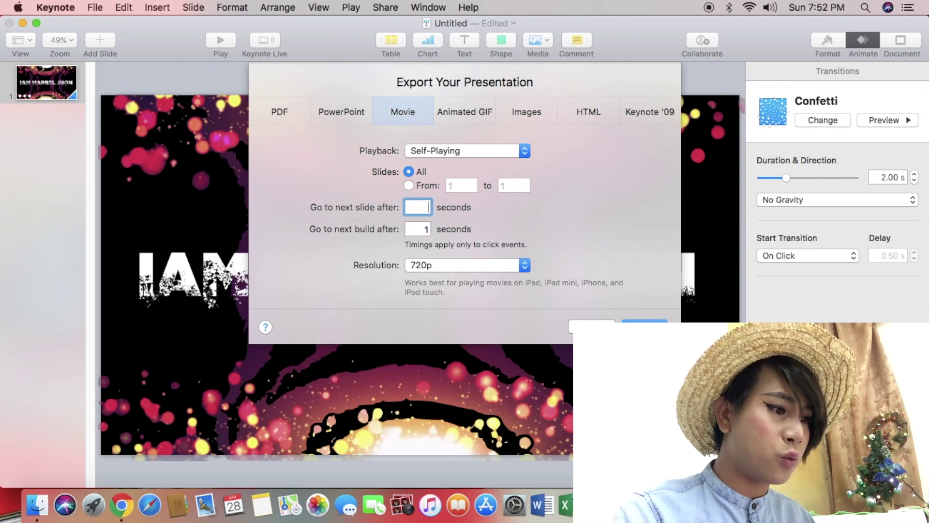
click(521, 265)
click(504, 277)
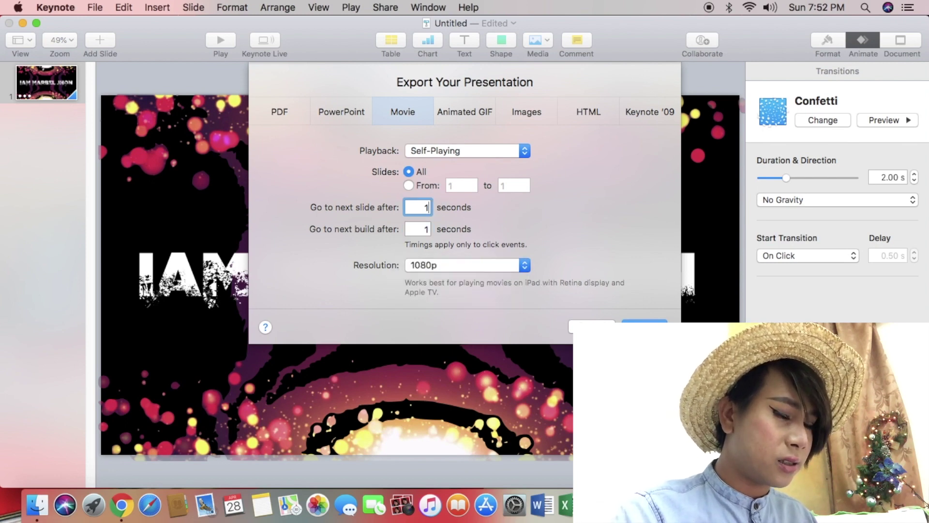
click(637, 325)
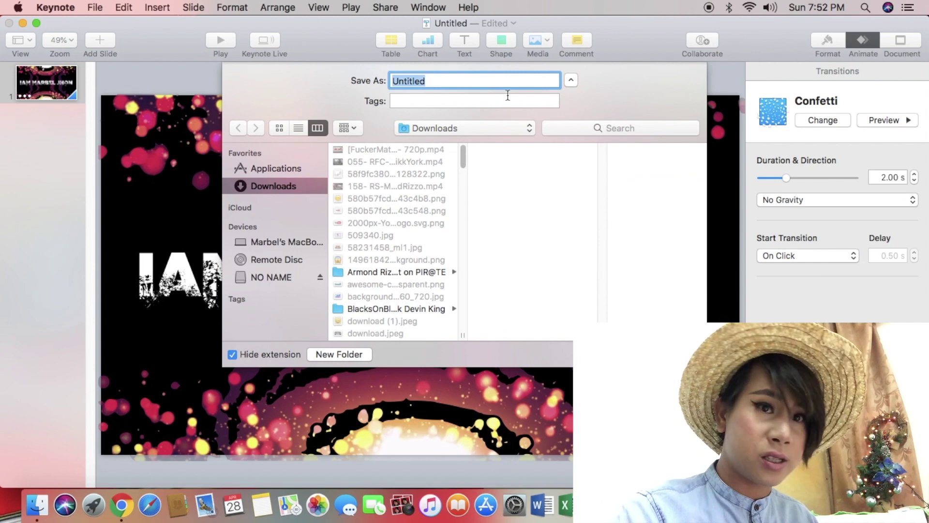
text(INTRO ME)
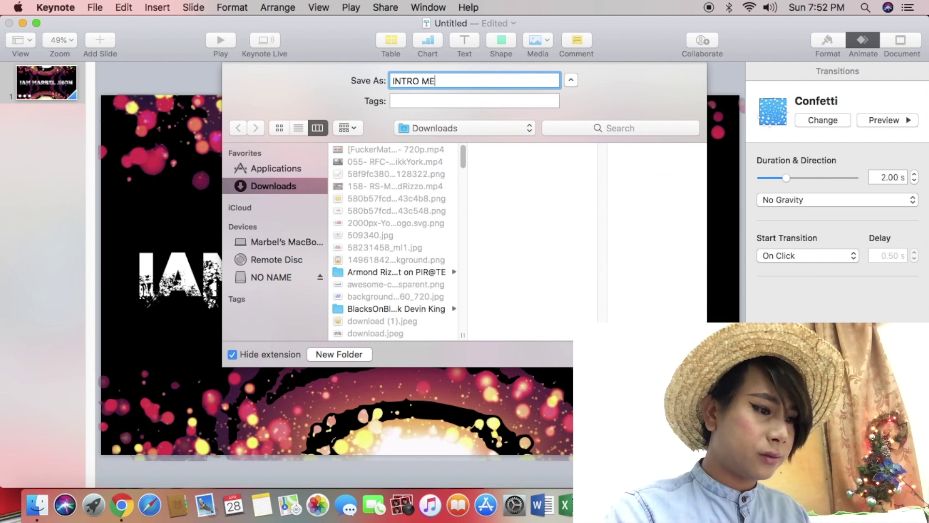
key(Return)
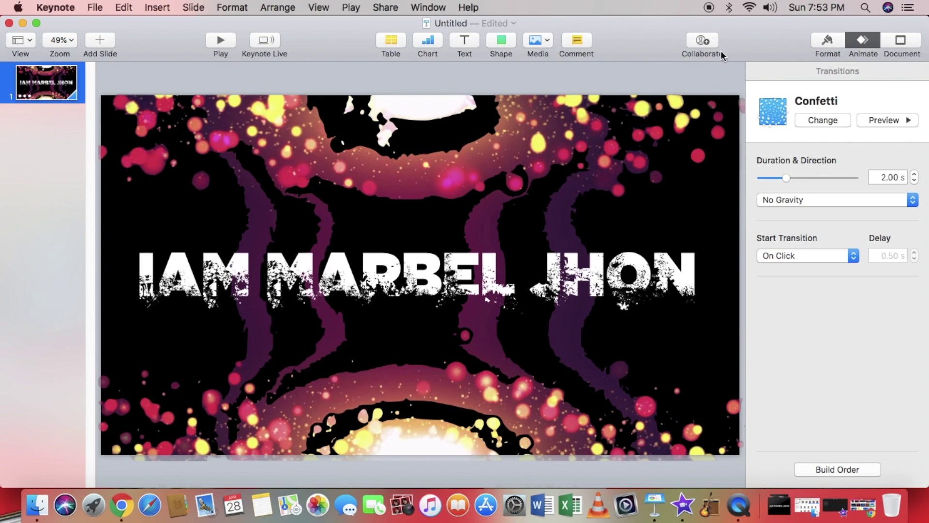
Search Google Images for 'instagram logo transparent background'.
click(23, 24)
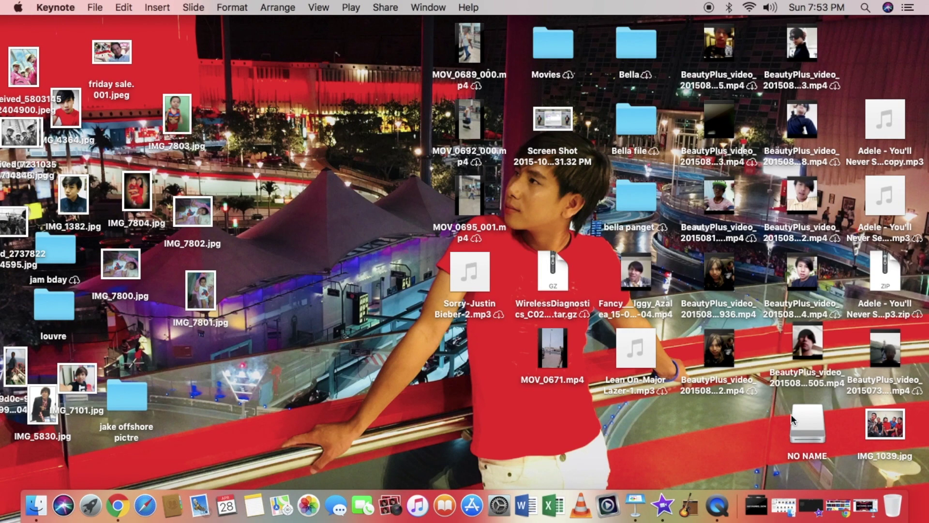
click(812, 505)
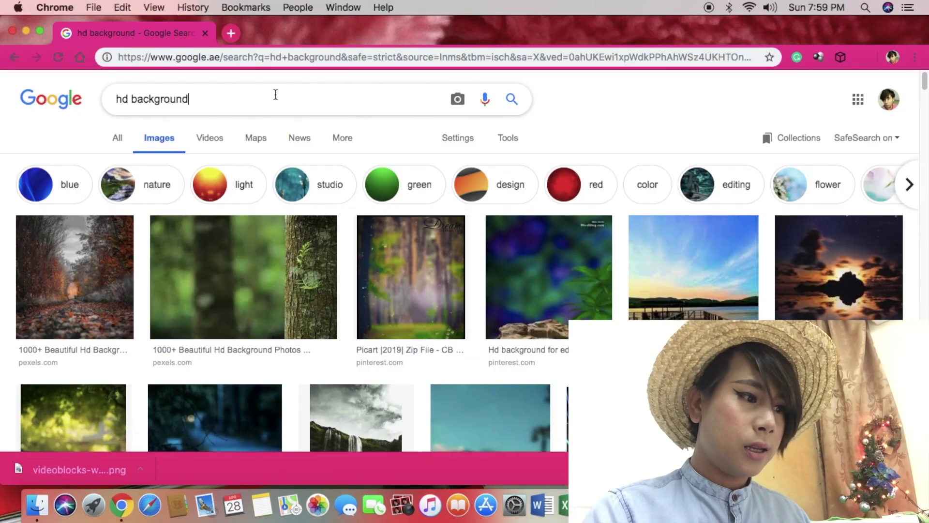
key(BackSpace)
key(BackSpace)
key(BackSpace)
key(BackSpace)
key(BackSpace)
key(BackSpace)
key(BackSpace)
key(BackSpace)
text(INSTA)
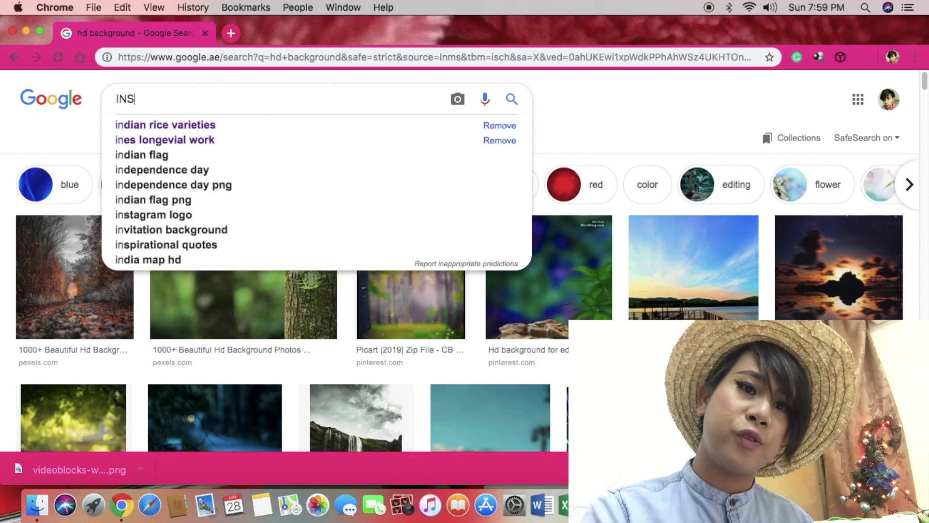
click(178, 154)
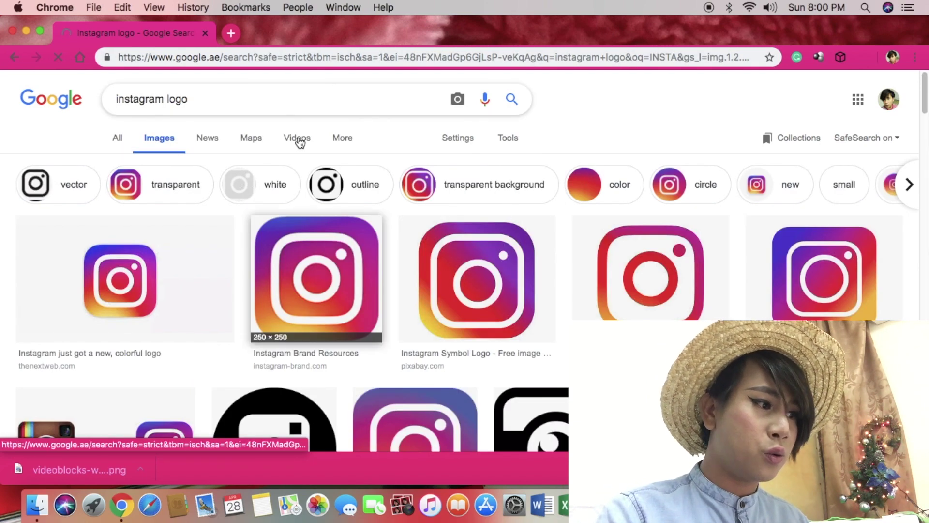
text(tr)
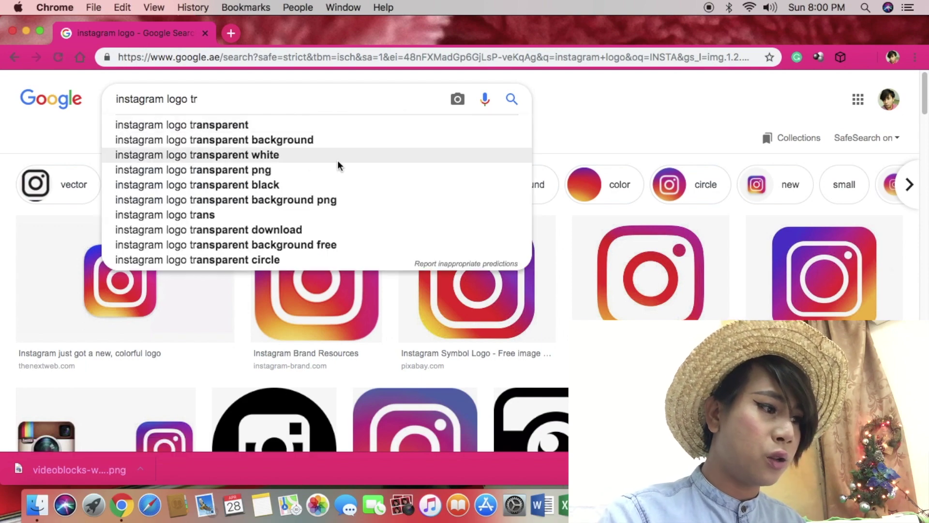
click(276, 141)
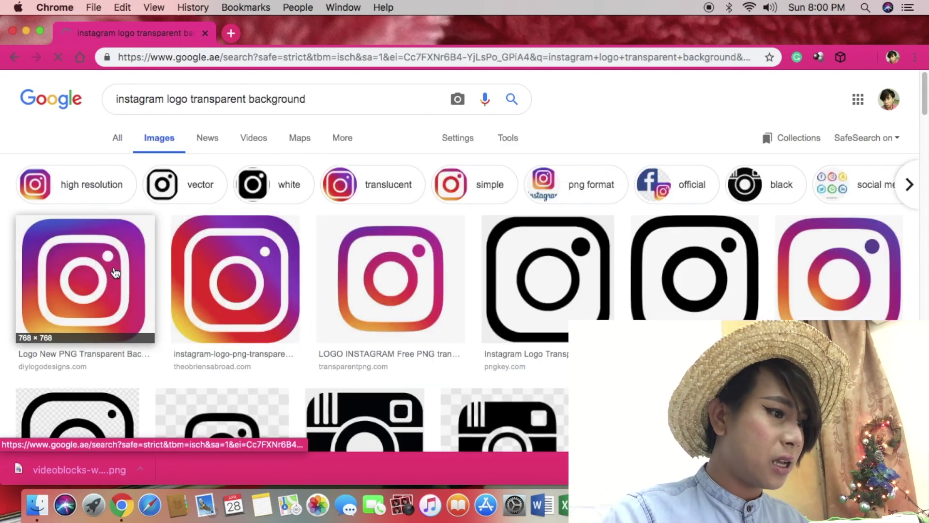
Save the first transparent Instagram logo result to Downloads.
click(116, 274)
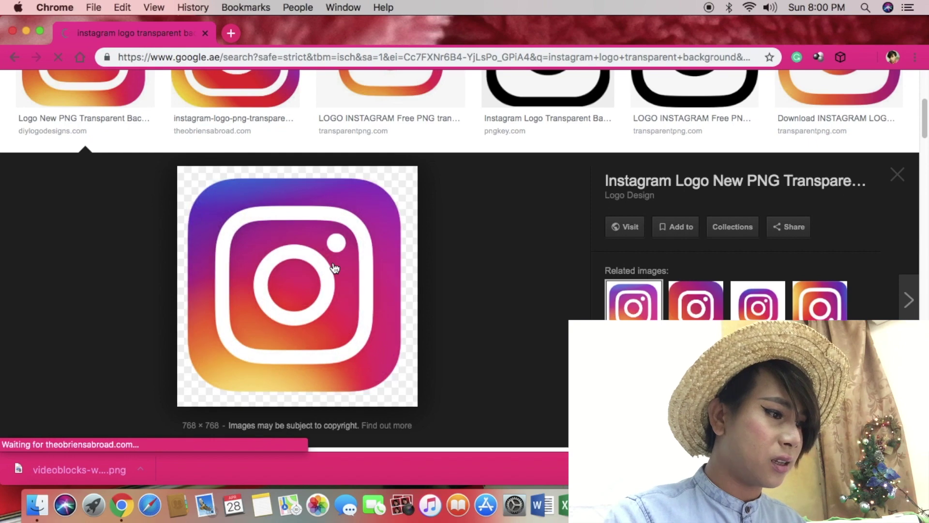
right_click(334, 267)
click(404, 362)
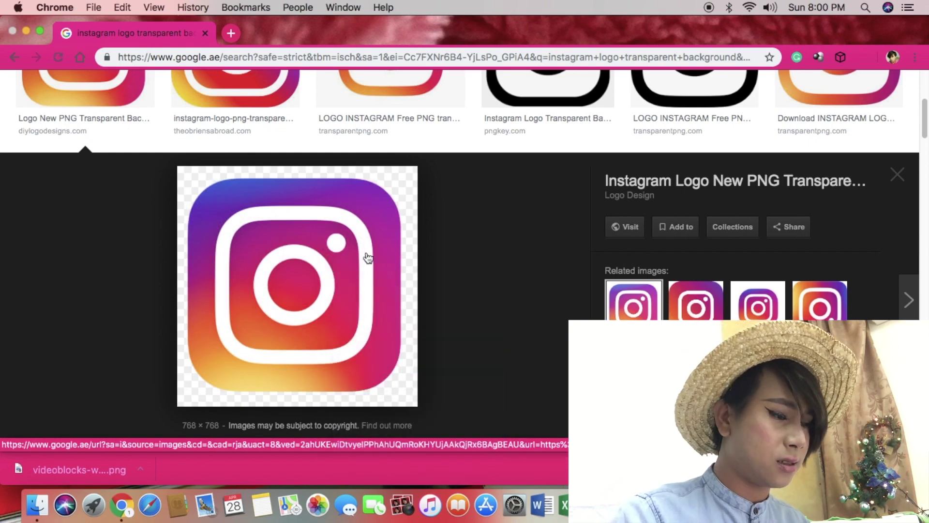
click(561, 195)
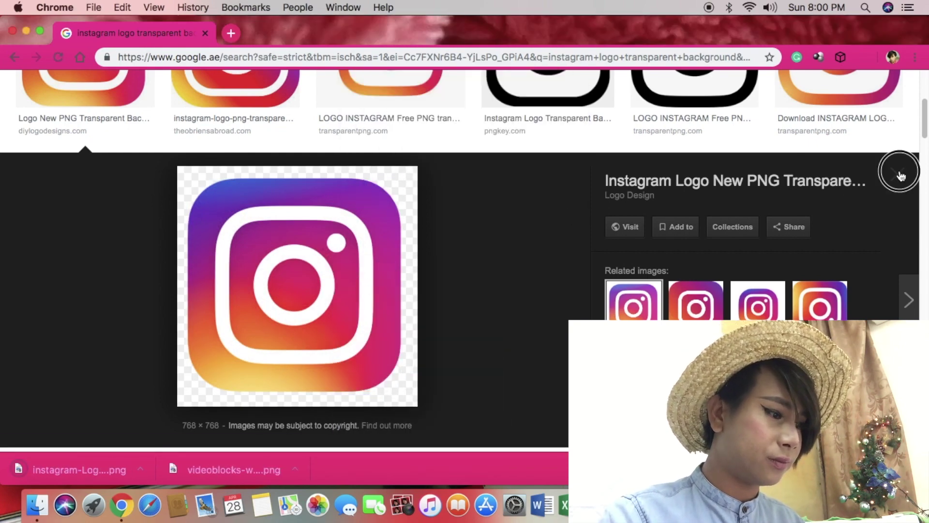
click(901, 176)
Replace the query with 'facebook logo transparent background' and search.
scroll(310, 96, up, 5)
click(325, 103)
key(BackSpace)
key(BackSpace)
key(BackSpace)
key(BackSpace)
key(BackSpace)
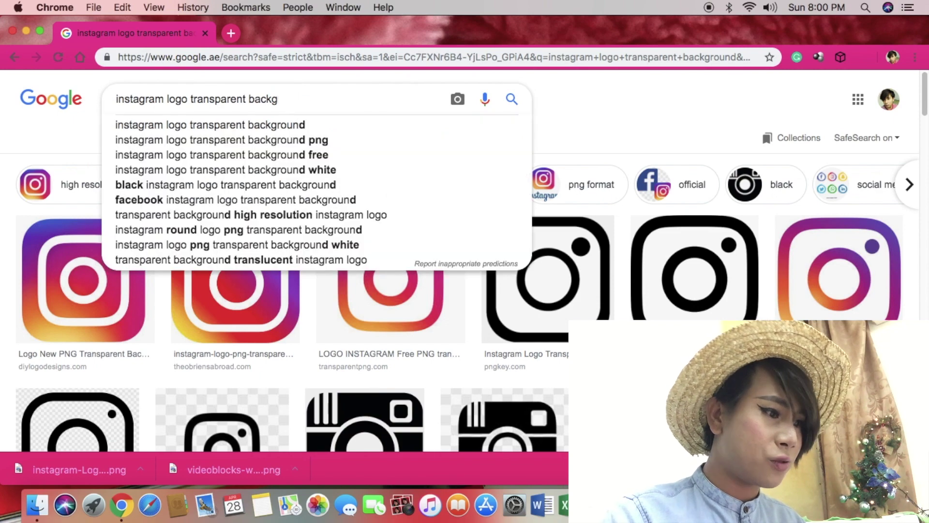
text(facebook)
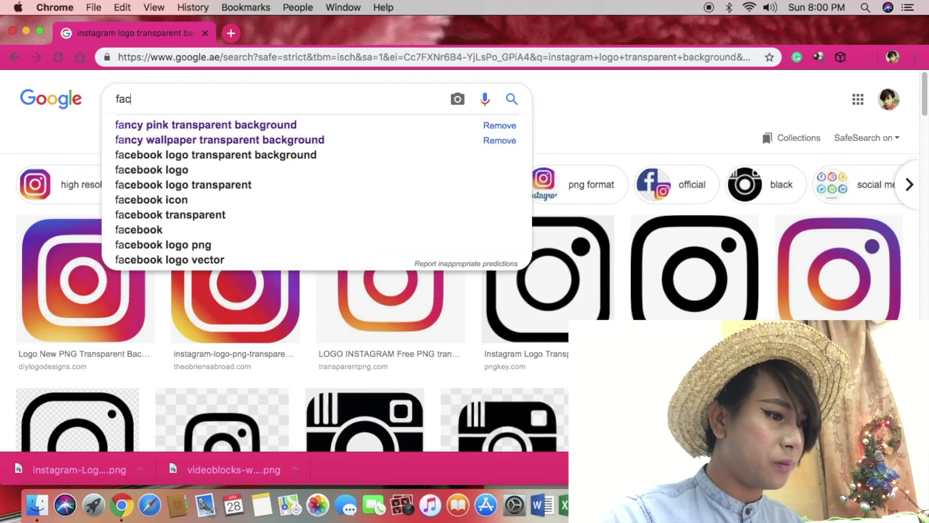
click(305, 141)
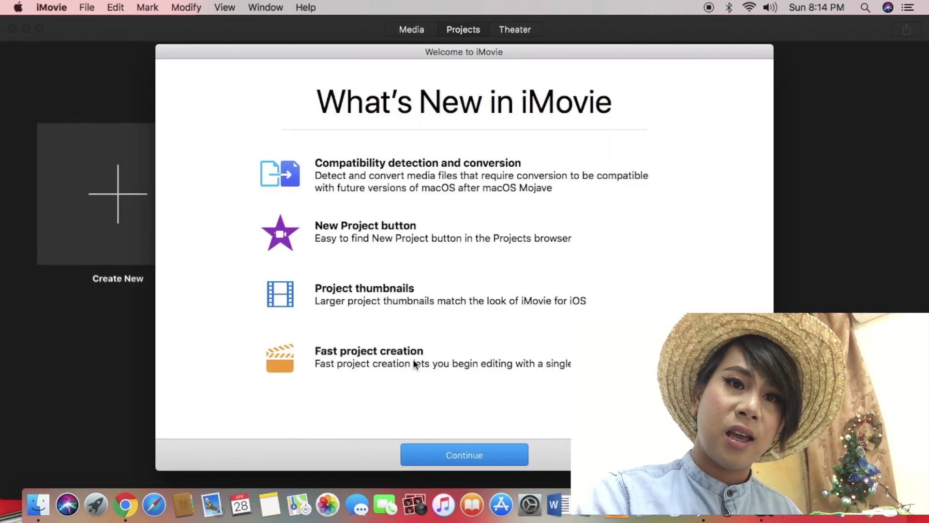
Dismiss iMovie's What's New notice and create a new Movie project.
click(478, 456)
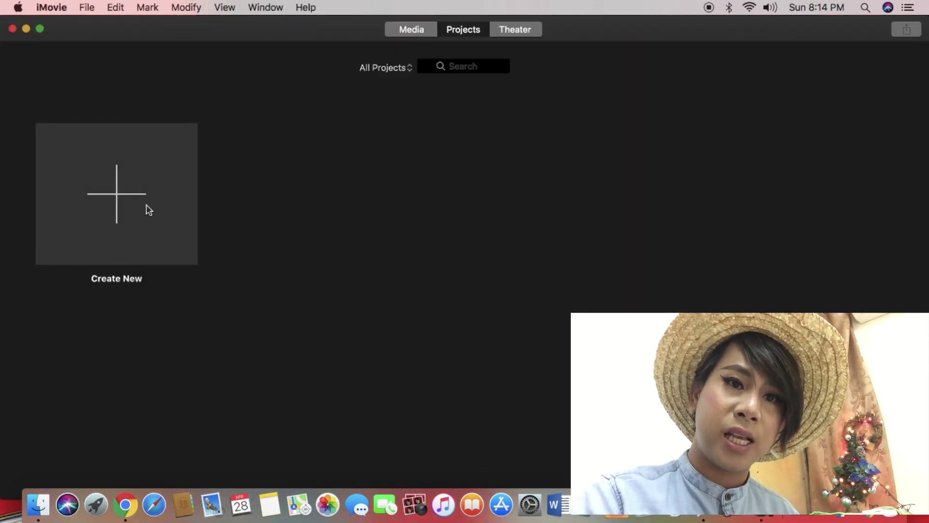
click(121, 194)
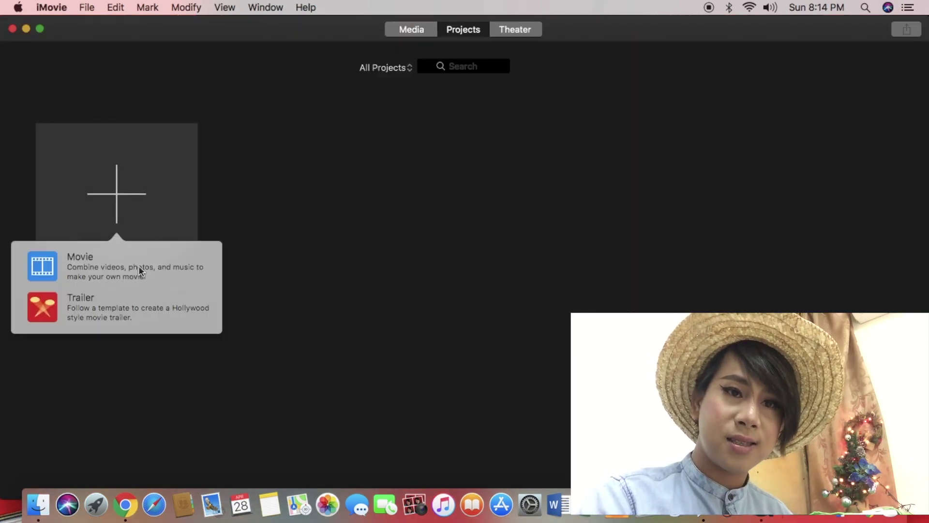
click(138, 265)
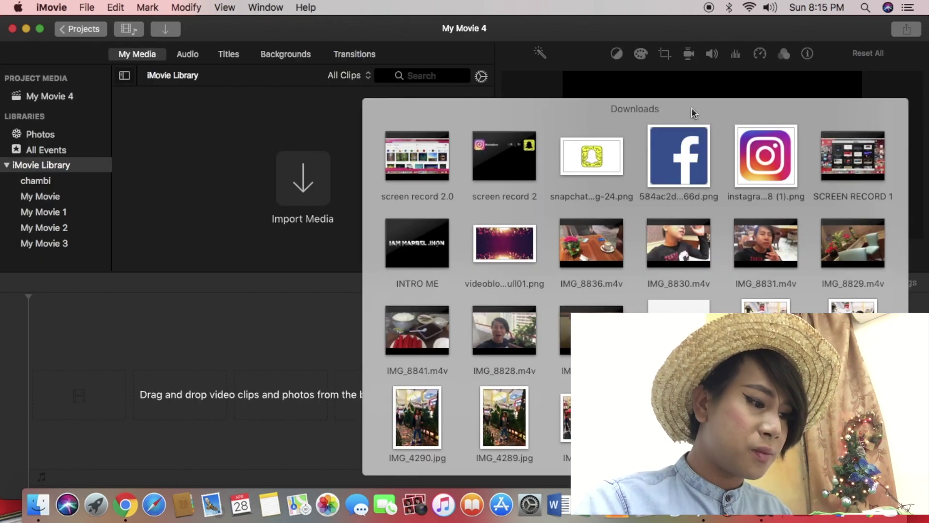
Add SCREEN RECORD 1 and screen record 2 from Downloads to the timeline.
drag(818, 167, 151, 389)
drag(71, 404, 72, 402)
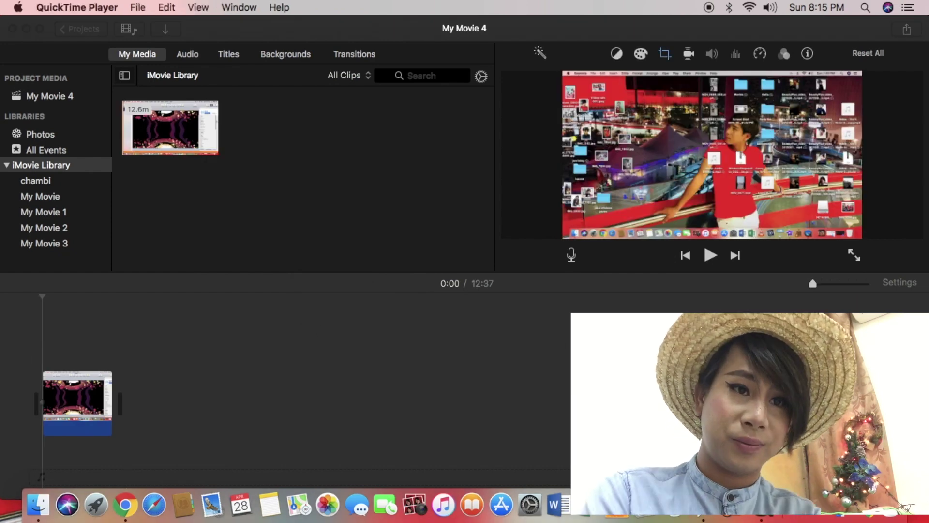
click(829, 504)
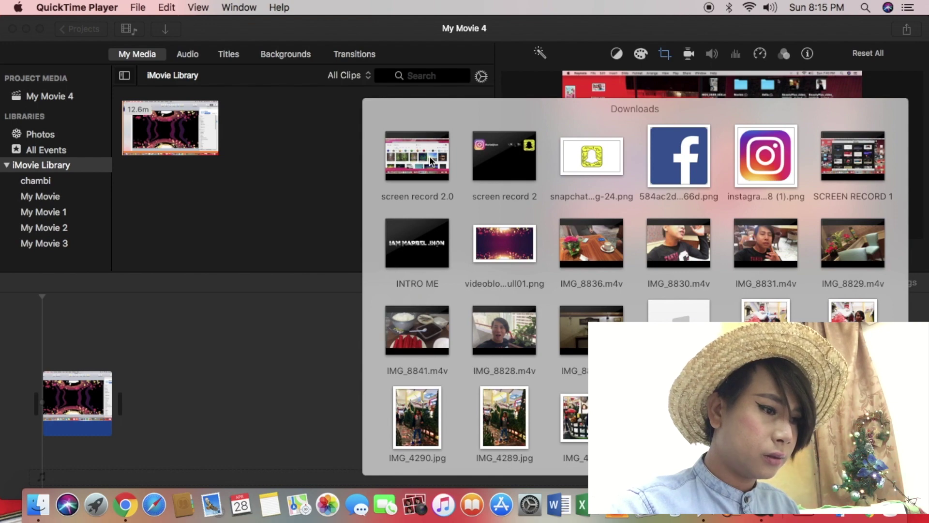
drag(428, 155, 194, 407)
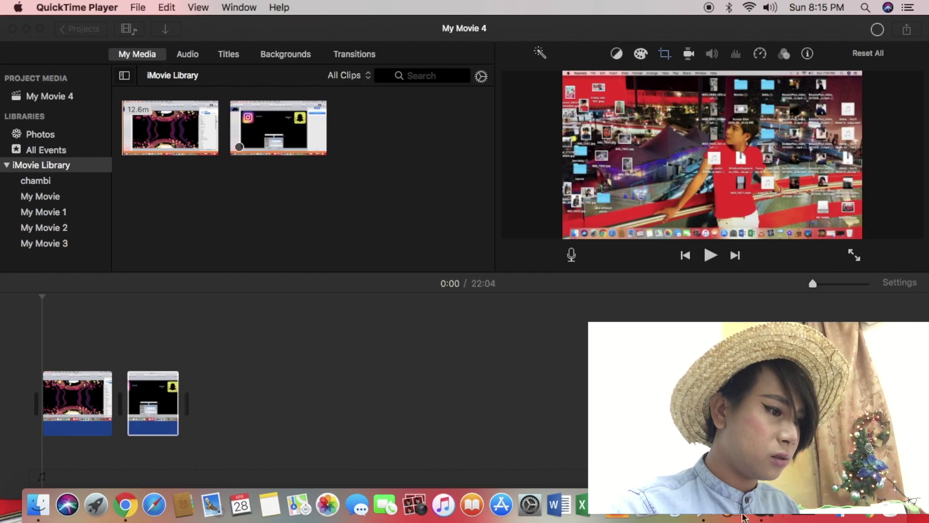
Append IMG_8836 and the 13.6 s clip from Downloads to the timeline.
click(757, 517)
drag(591, 242, 251, 402)
click(794, 516)
click(599, 260)
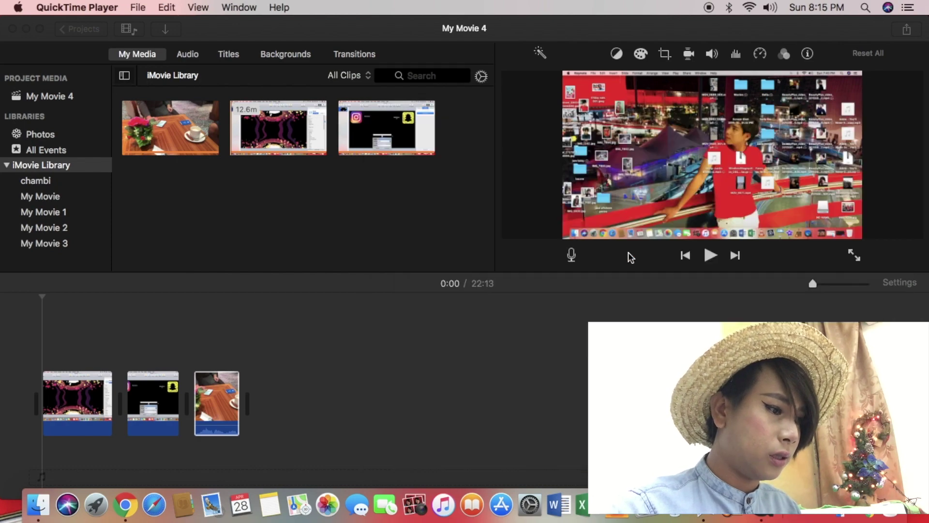
right_click(774, 516)
click(794, 515)
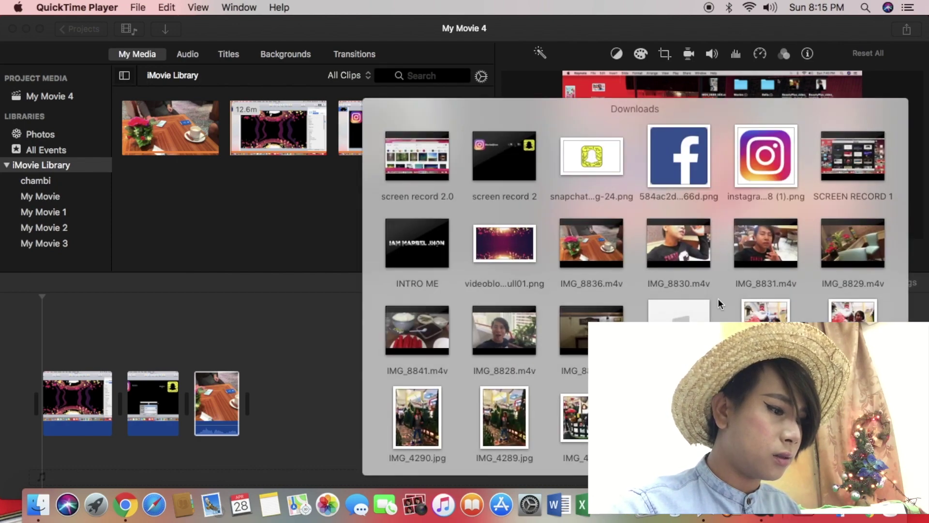
right_click(774, 516)
click(794, 516)
drag(678, 242, 309, 387)
Append the 6.3 s clip, IMG_8829, IMG_8841, IMG_8828 and the hotel corridor clip.
click(794, 516)
drag(740, 286, 368, 417)
click(794, 516)
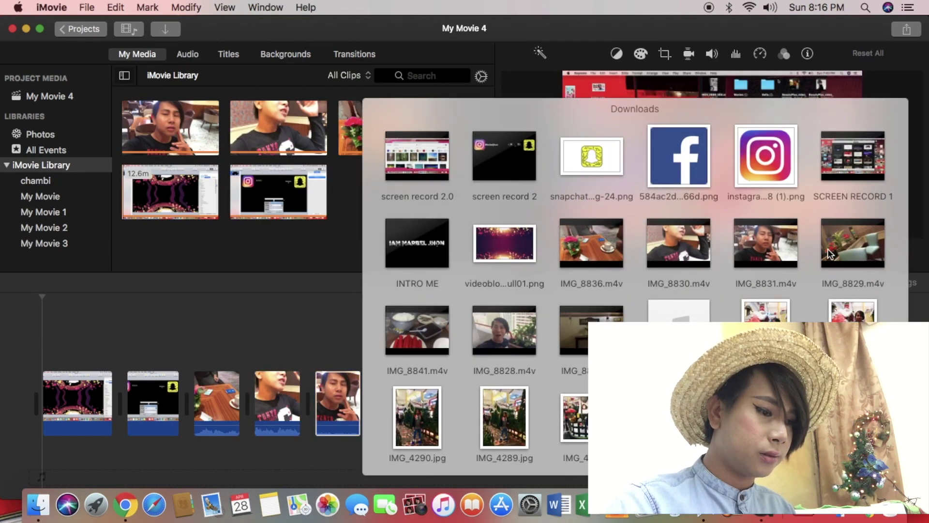
drag(833, 252, 394, 402)
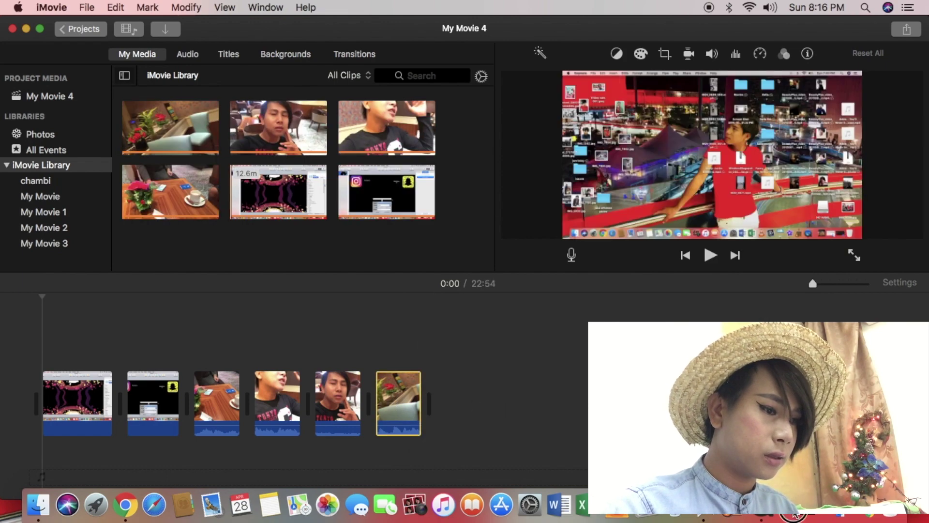
click(794, 516)
drag(417, 329, 458, 401)
click(815, 515)
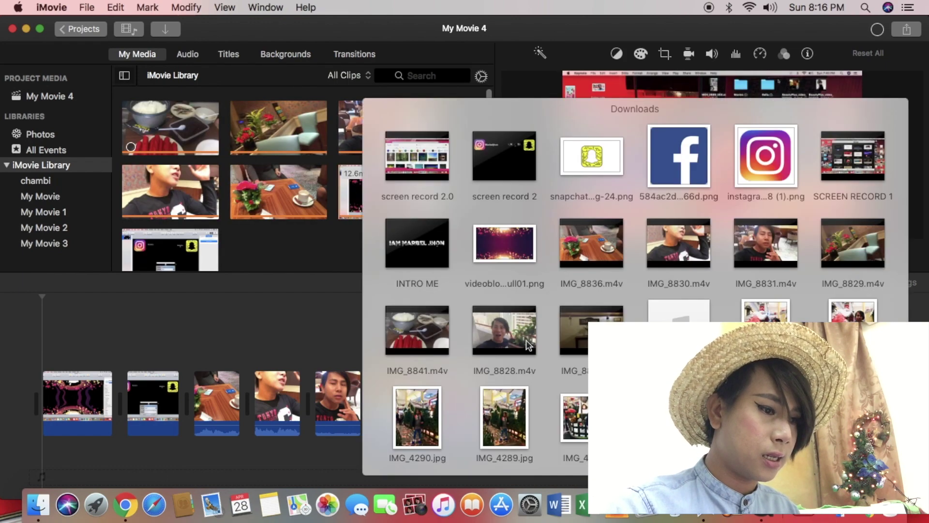
drag(501, 354, 519, 402)
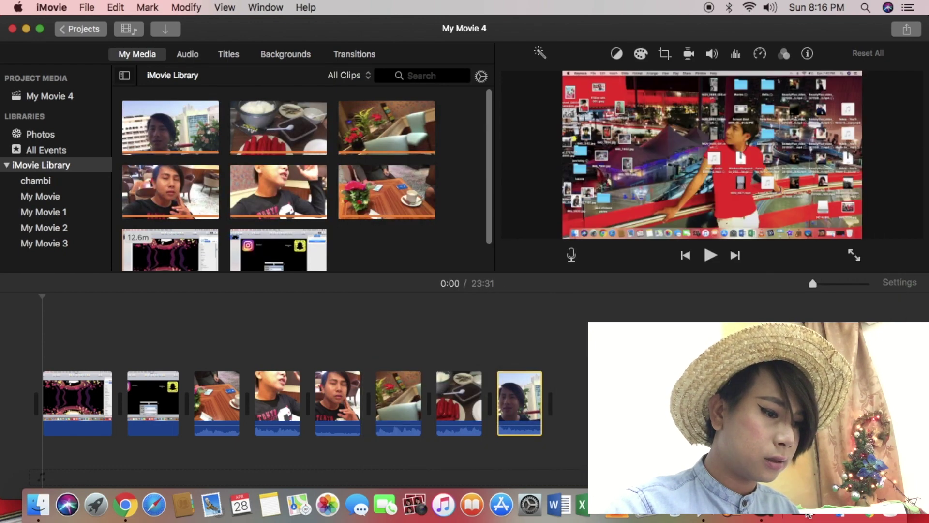
click(807, 514)
drag(602, 322, 575, 398)
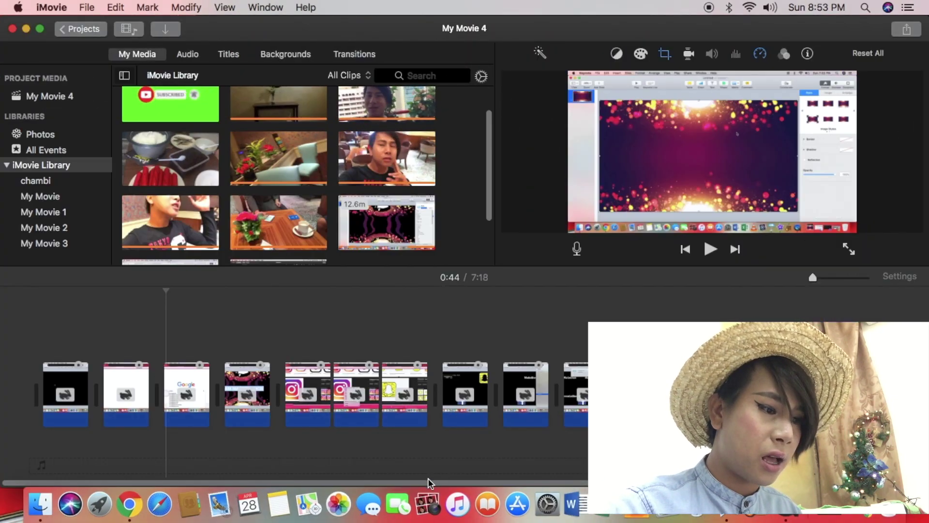
Insert the INTRO ME title movie from Downloads into the timeline before the lounge clip.
drag(429, 483, 697, 483)
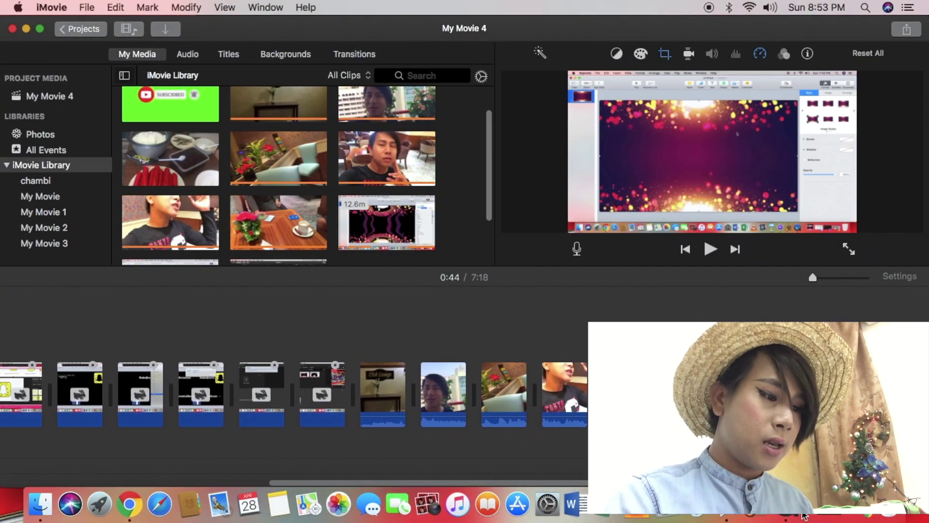
click(822, 513)
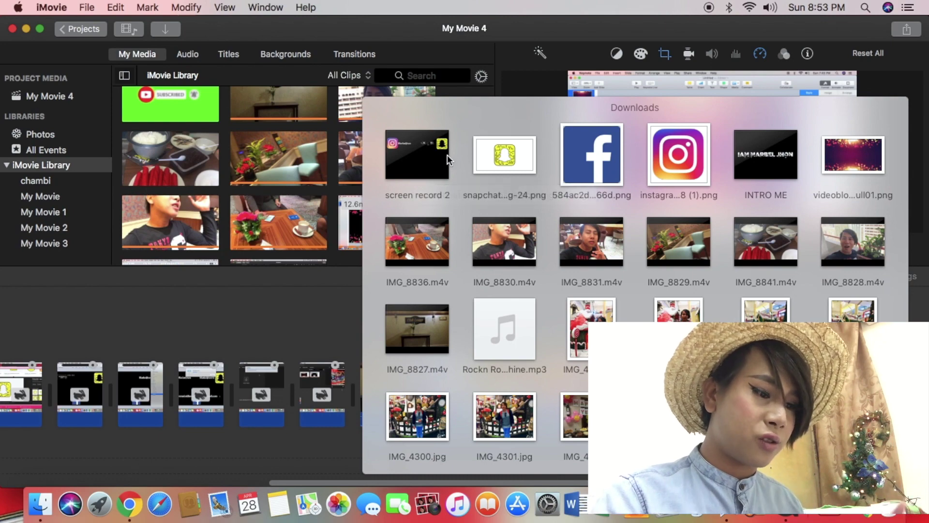
drag(766, 153, 361, 341)
Preview the INTRO ME title clip from its start.
click(387, 337)
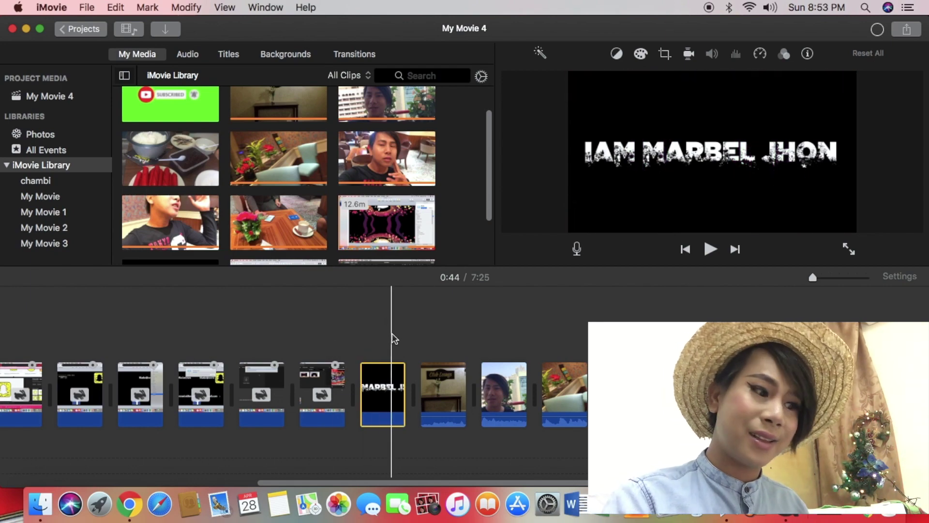
click(365, 358)
click(709, 248)
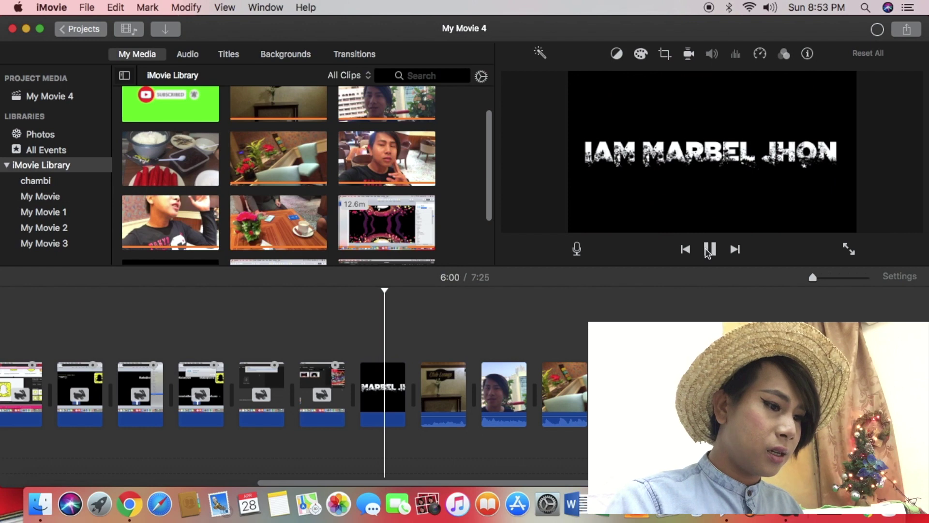
click(710, 249)
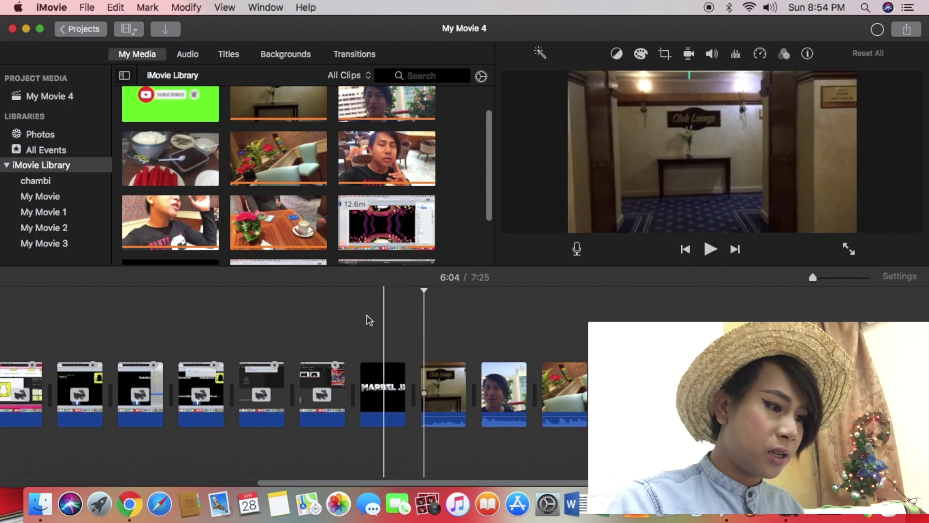
Set the INTRO ME title clip's speed to Fast (2x).
click(360, 334)
click(397, 406)
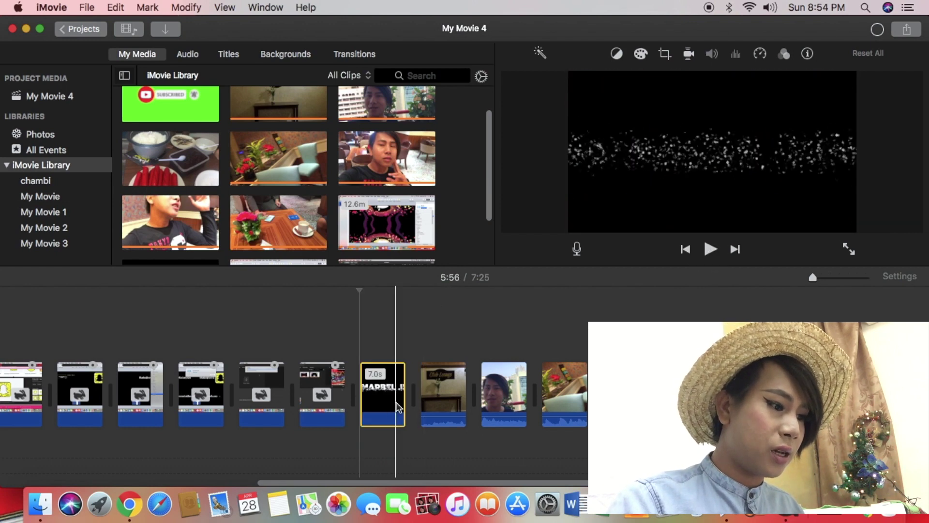
click(760, 55)
click(583, 80)
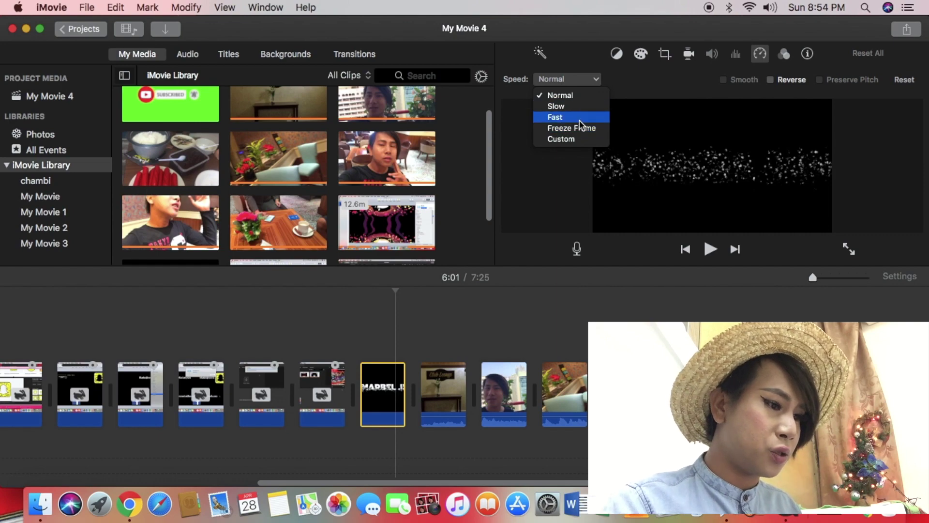
click(580, 119)
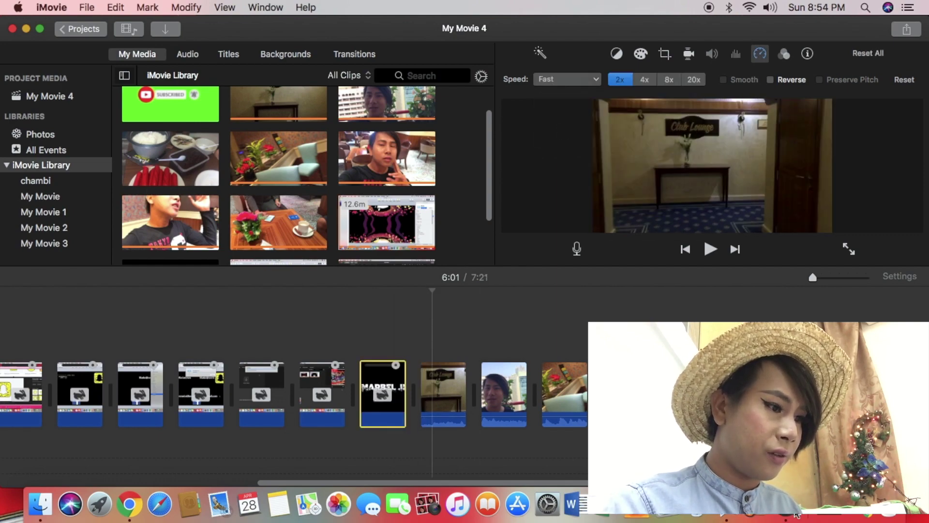
Add screen record 2 right after the title clip, set it to Fast, and preview.
click(796, 514)
drag(405, 168, 421, 389)
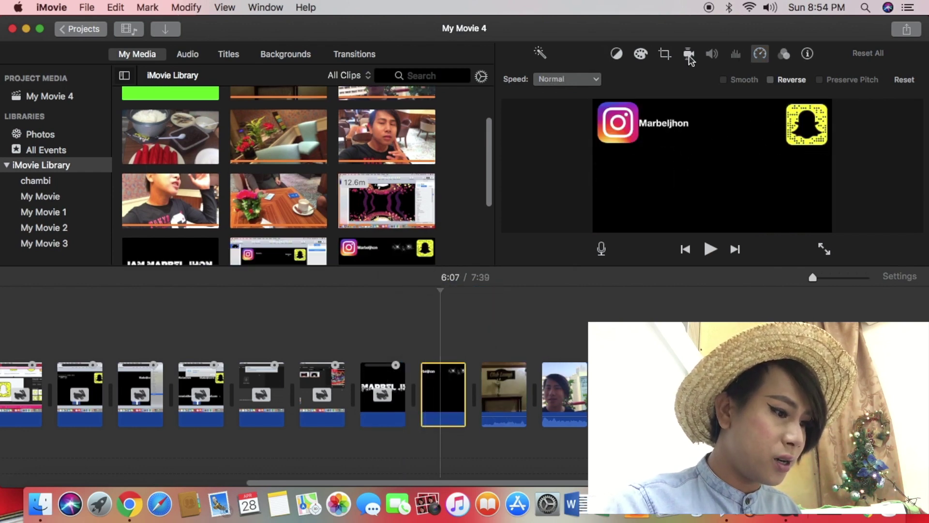
click(596, 79)
click(595, 118)
click(421, 322)
click(708, 250)
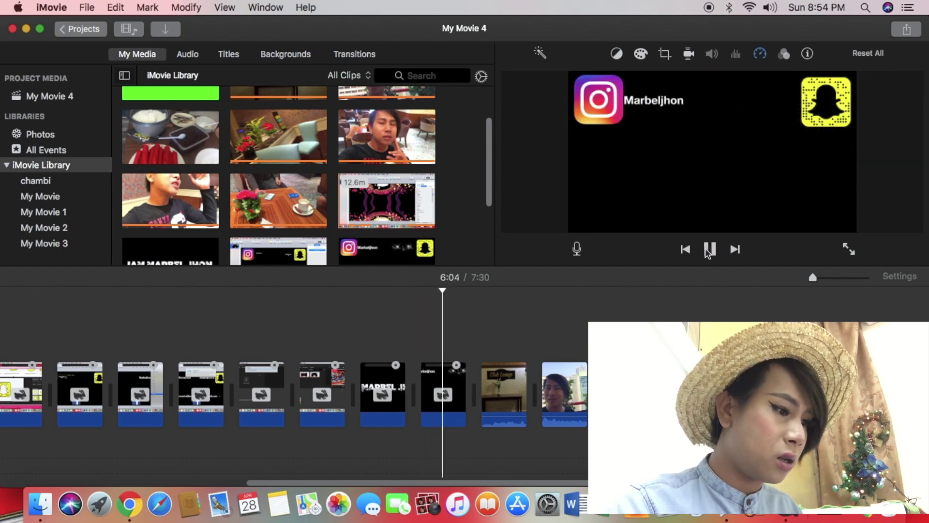
Connect the green Subscribed clip above the title section and preview it.
click(709, 249)
click(160, 125)
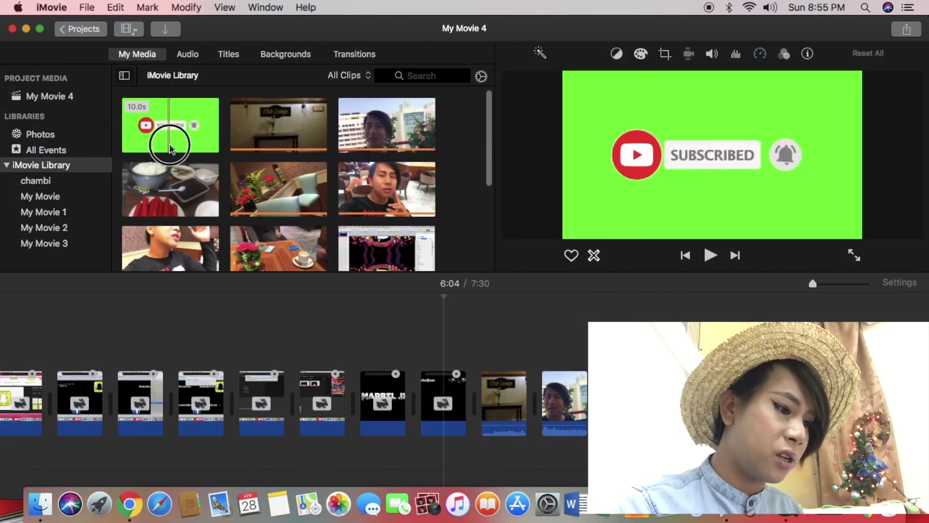
drag(203, 188, 427, 327)
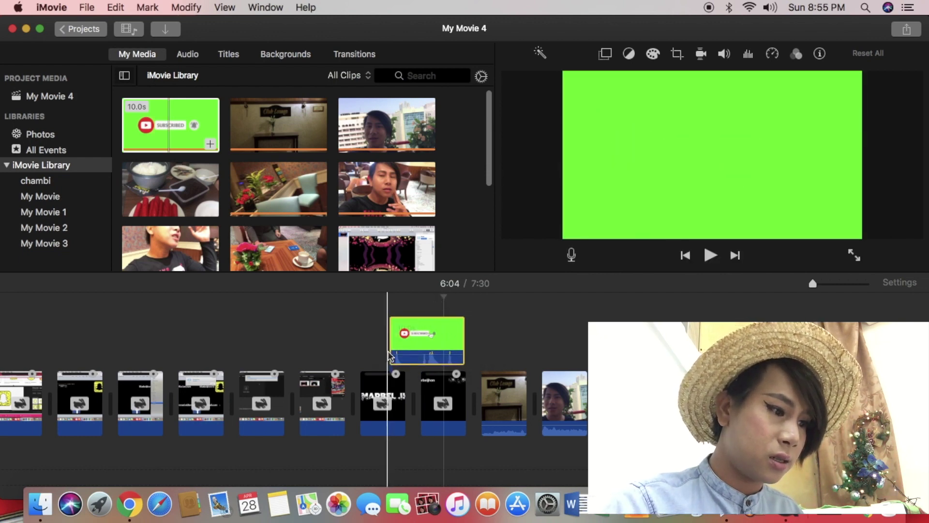
click(773, 54)
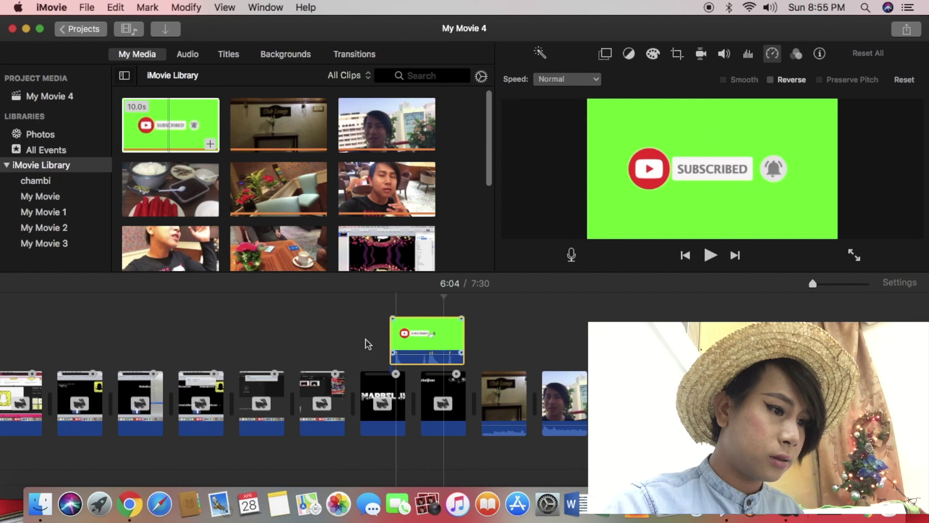
click(434, 305)
click(708, 256)
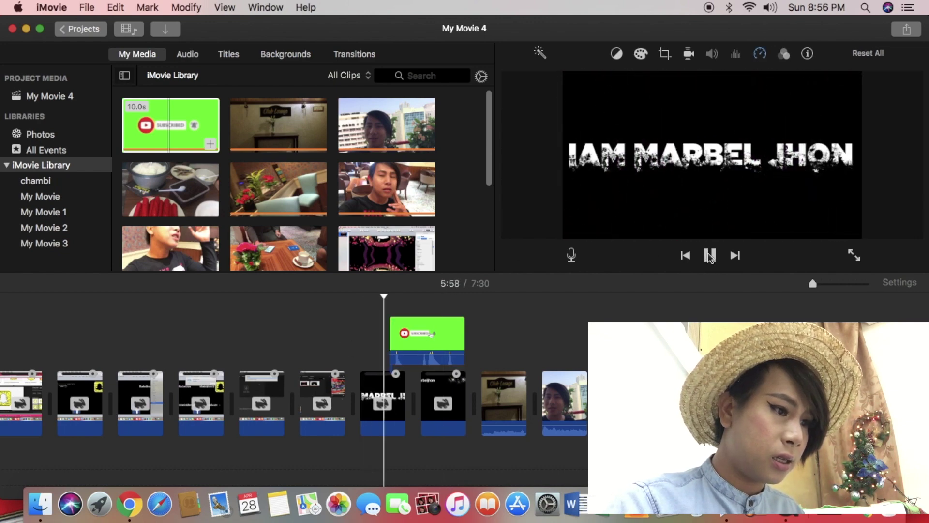
Apply the Green/Blue Screen overlay to the Subscribed clip and preview the keyed result.
click(457, 350)
click(601, 54)
click(587, 78)
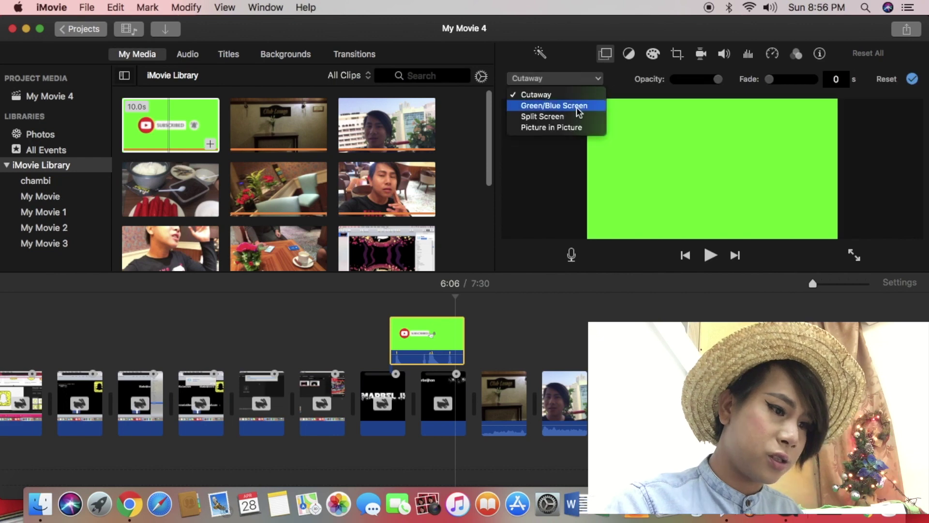
click(380, 314)
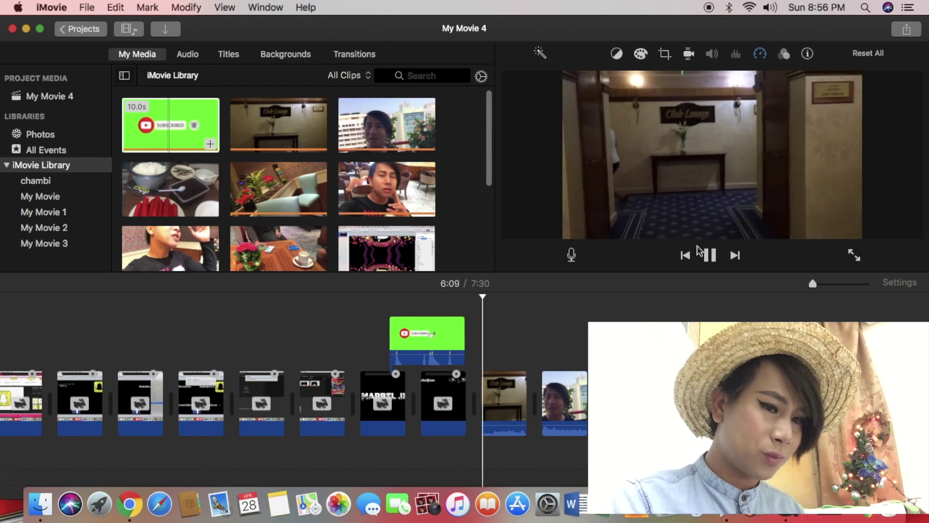
click(711, 256)
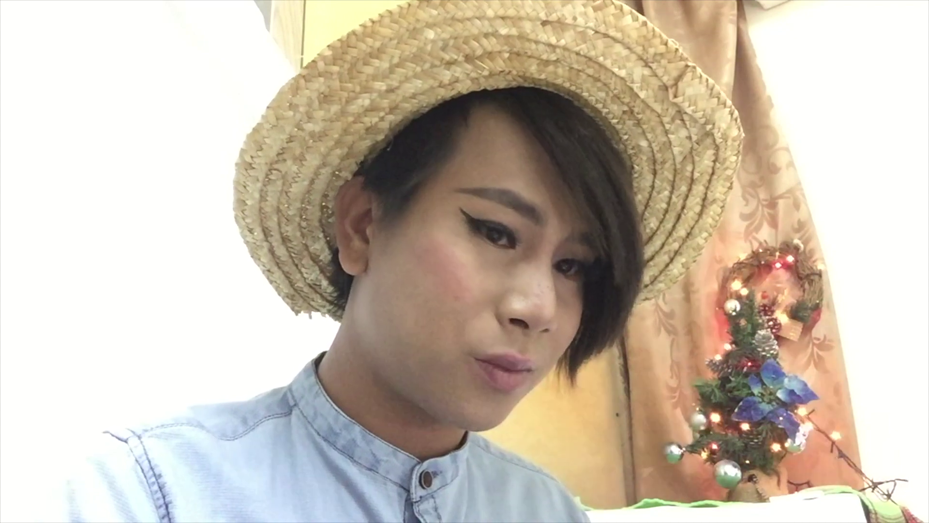